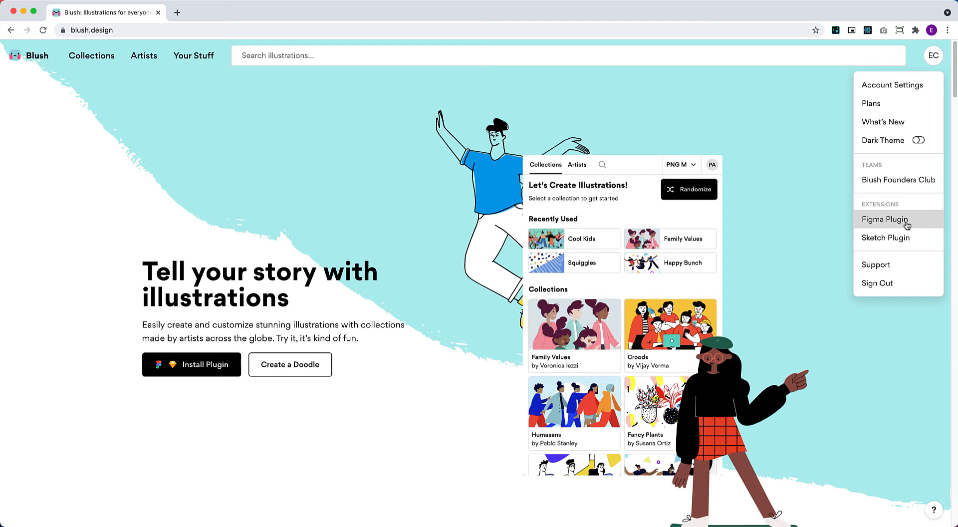
Launch the Blush plugin from the Figma plugins menu.
{"action": "left_click", "coordinate": [906, 224]}
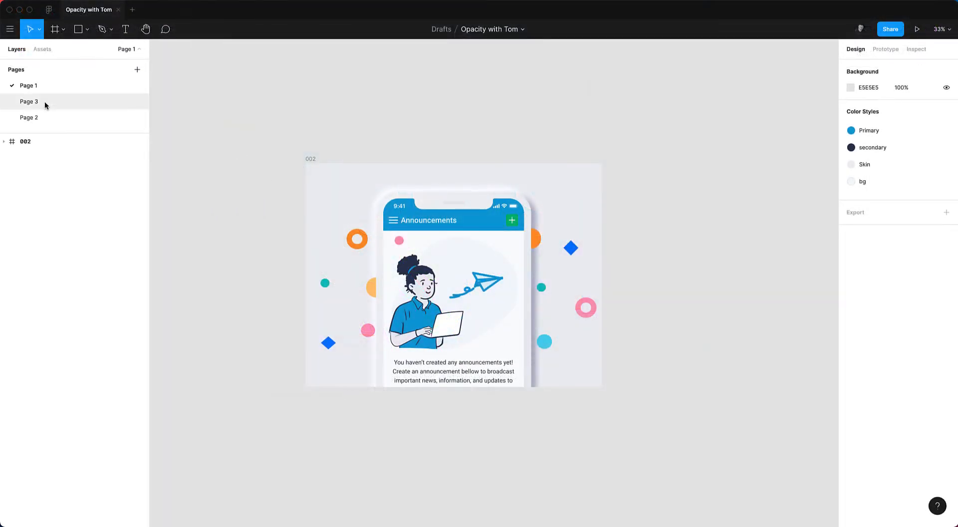
{"action": "left_click", "coordinate": [8, 30]}
{"action": "mouse_move", "coordinate": [35, 167]}
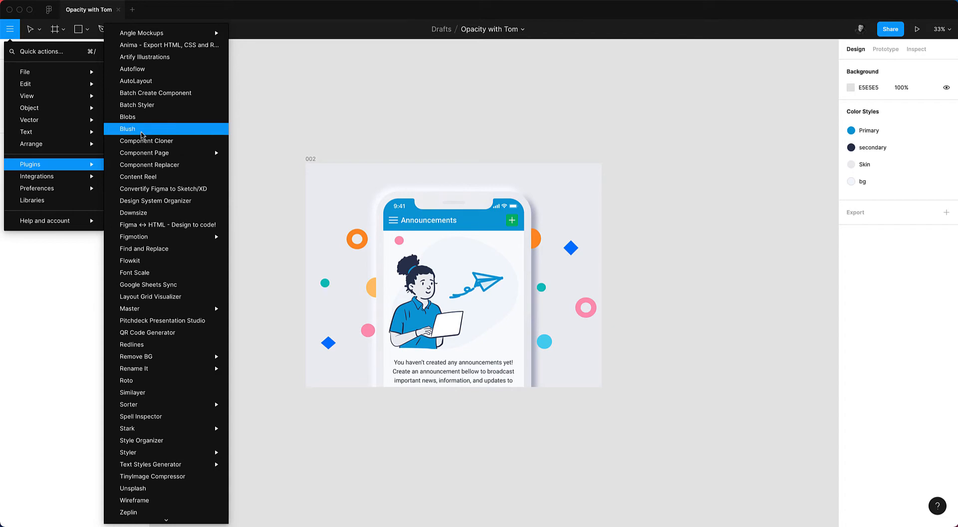
{"action": "left_click", "coordinate": [142, 132]}
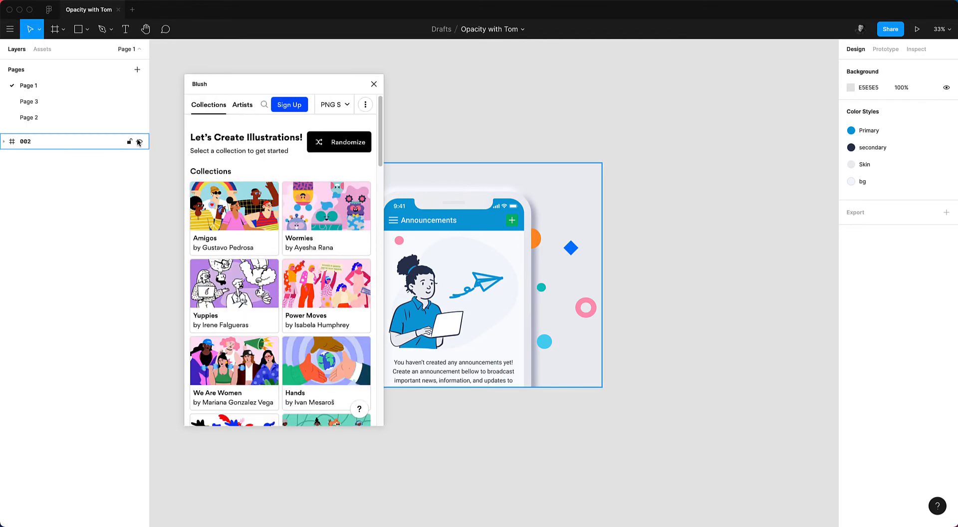
Open the Open Peeps collection and place a Bust illustration on the canvas.
{"action": "left_click_drag", "start_coordinate": [296, 90], "coordinate": [248, 107]}
{"action": "left_click", "coordinate": [219, 234]}
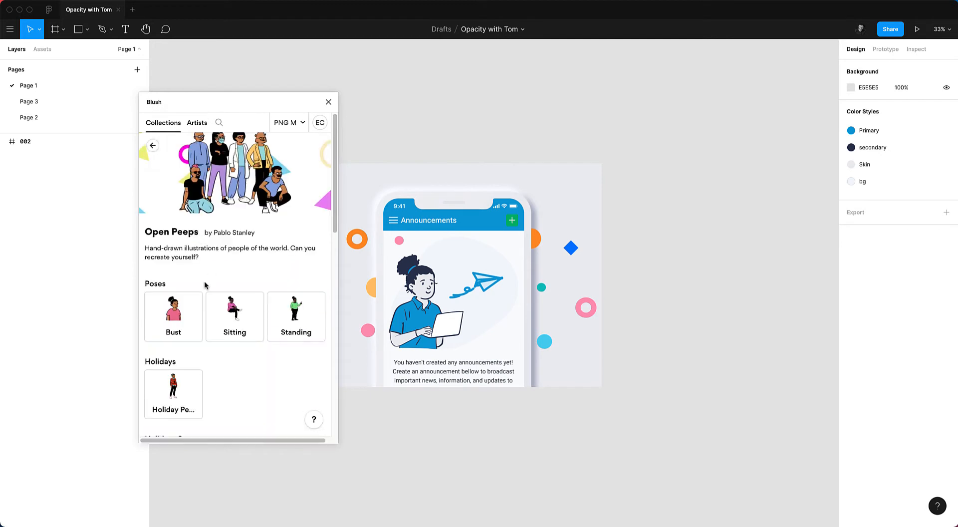
{"action": "left_click", "coordinate": [173, 333]}
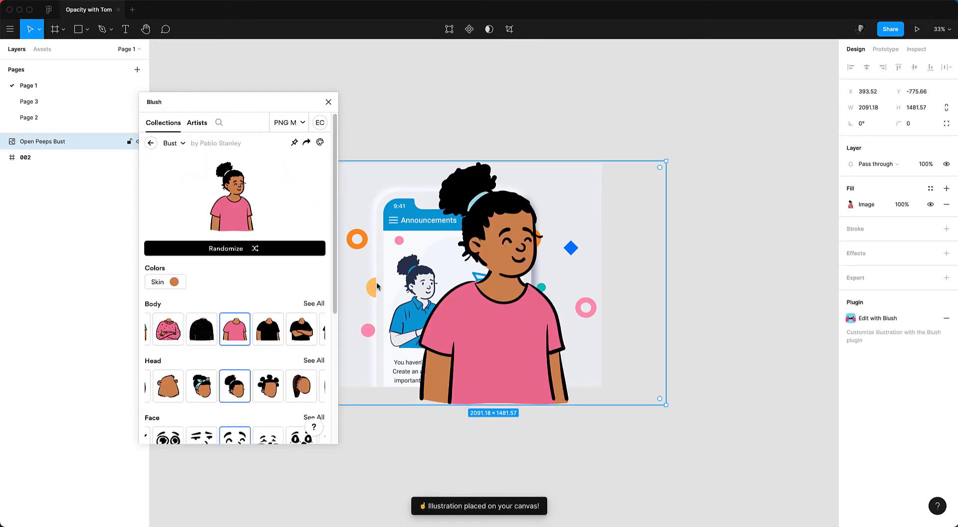
Switch the illustration format to SVG and move it beside the 002 frame.
{"action": "left_click", "coordinate": [299, 122]}
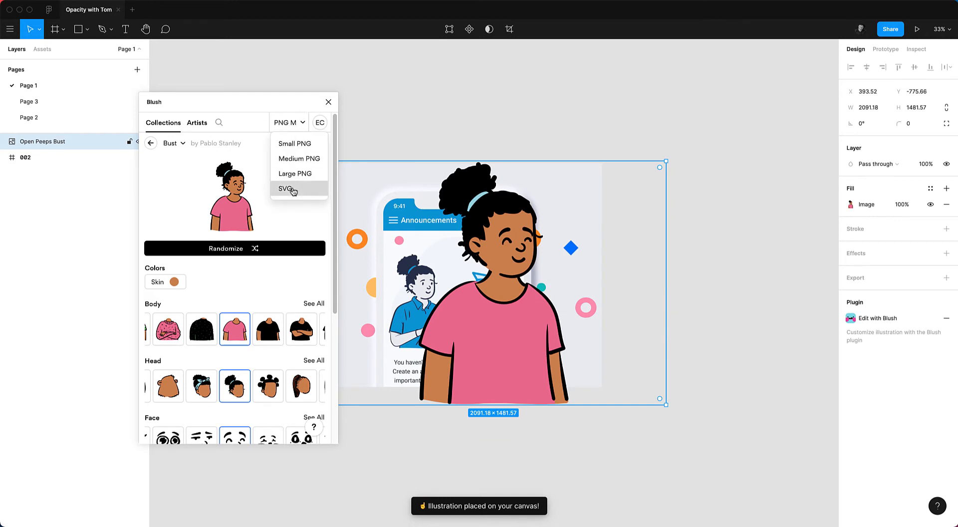
{"action": "left_click", "coordinate": [292, 189]}
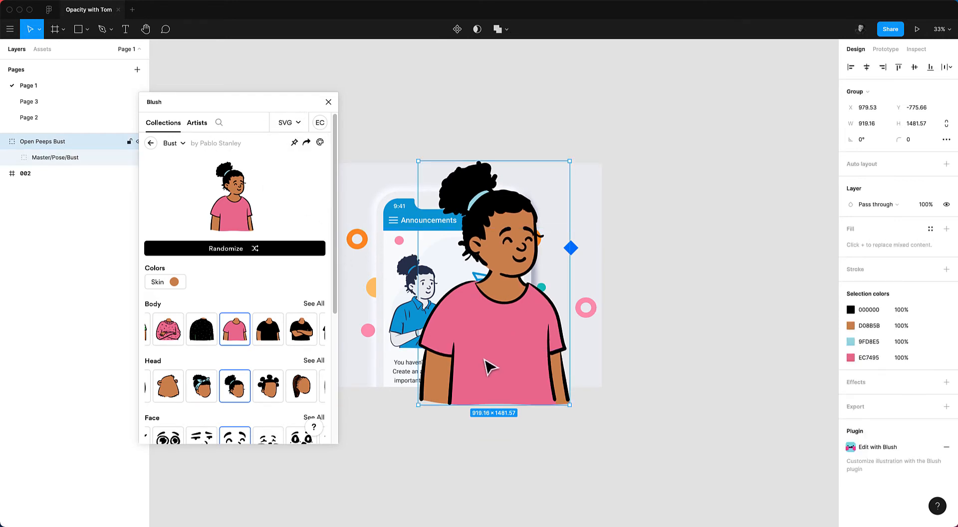
{"action": "left_click_drag", "start_coordinate": [489, 367], "coordinate": [682, 343]}
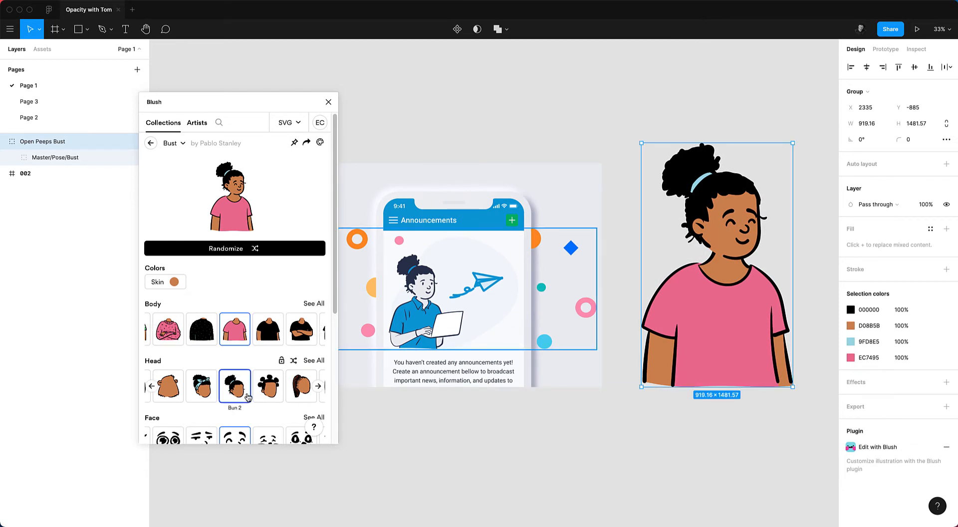
Browse all body options and change the body to Macbook.
{"action": "scroll", "coordinate": [255, 389], "scroll_direction": "down", "scroll_amount": 1}
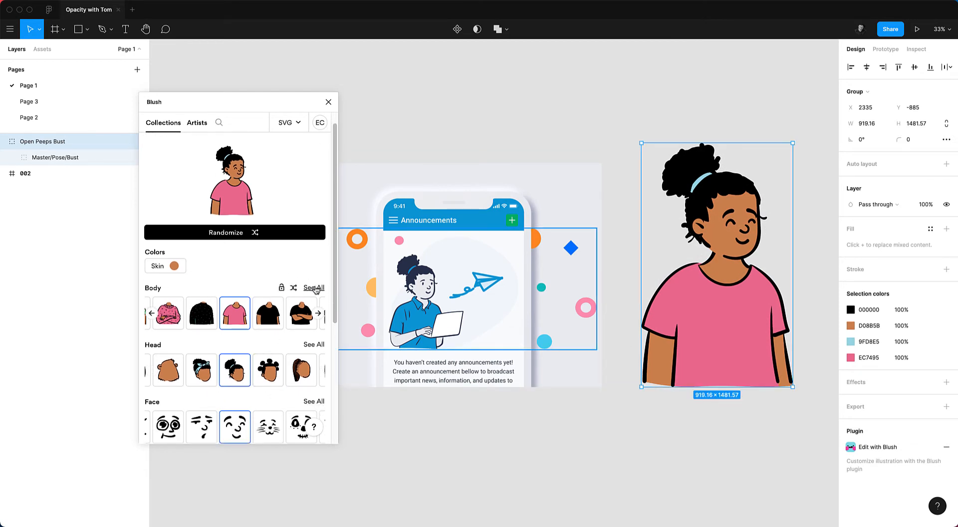
{"action": "left_click", "coordinate": [313, 288]}
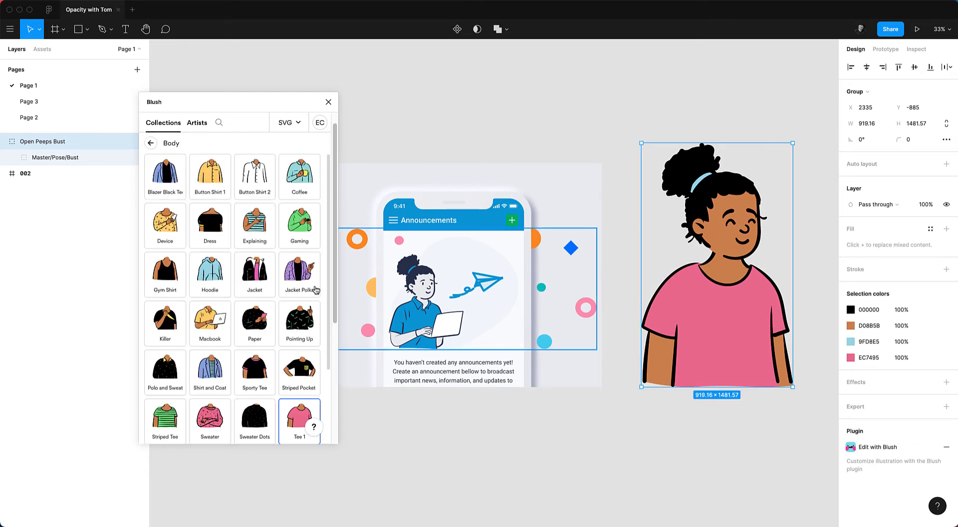
{"action": "left_click", "coordinate": [207, 328]}
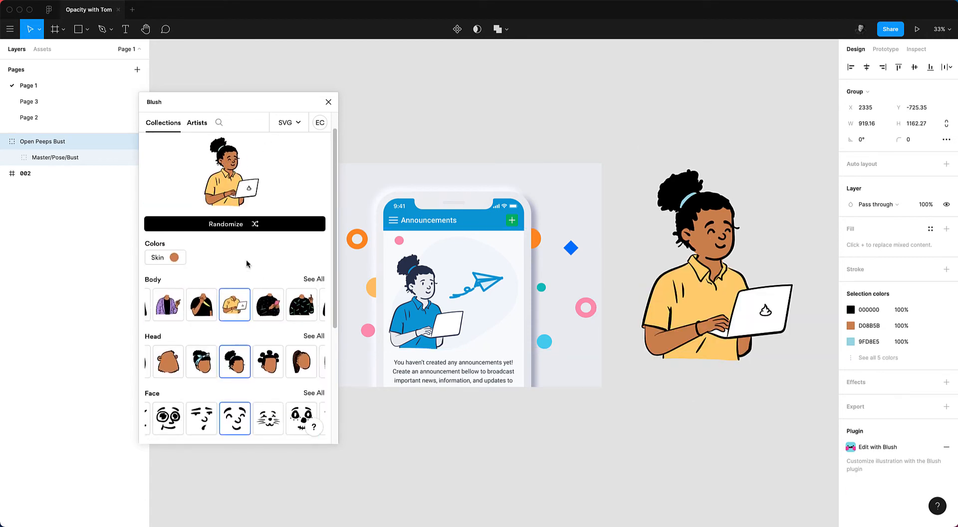
Browse all face options, change the face to Smile, and close the plugin.
{"action": "scroll", "coordinate": [246, 263], "scroll_direction": "down", "scroll_amount": 5}
{"action": "left_click", "coordinate": [313, 256]}
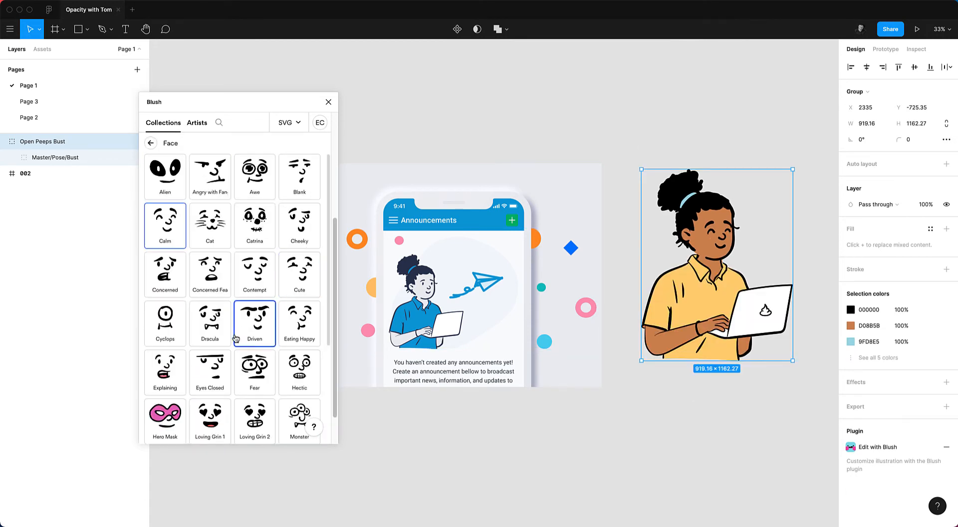
{"action": "scroll", "coordinate": [212, 336], "scroll_direction": "down", "scroll_amount": 3}
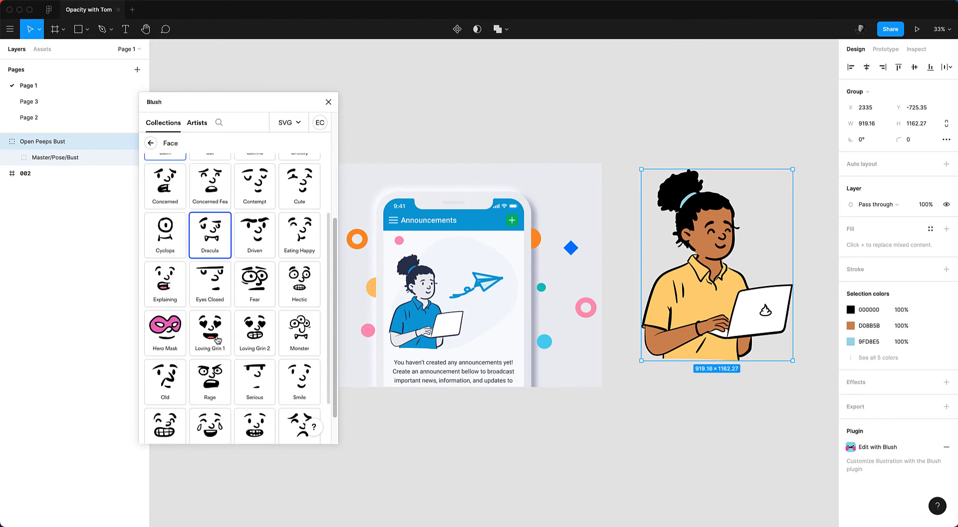
{"action": "scroll", "coordinate": [217, 340], "scroll_direction": "down", "scroll_amount": 2}
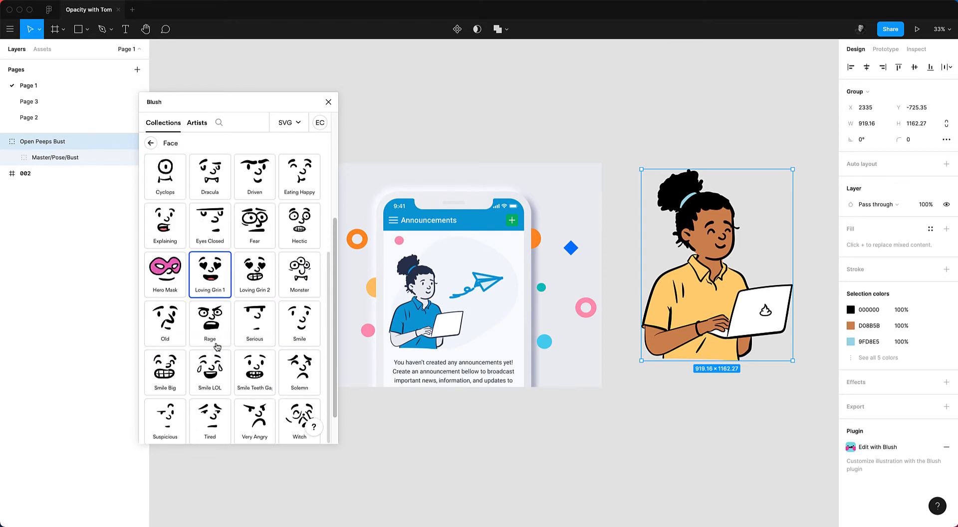
{"action": "left_click", "coordinate": [293, 323]}
{"action": "left_click", "coordinate": [328, 102]}
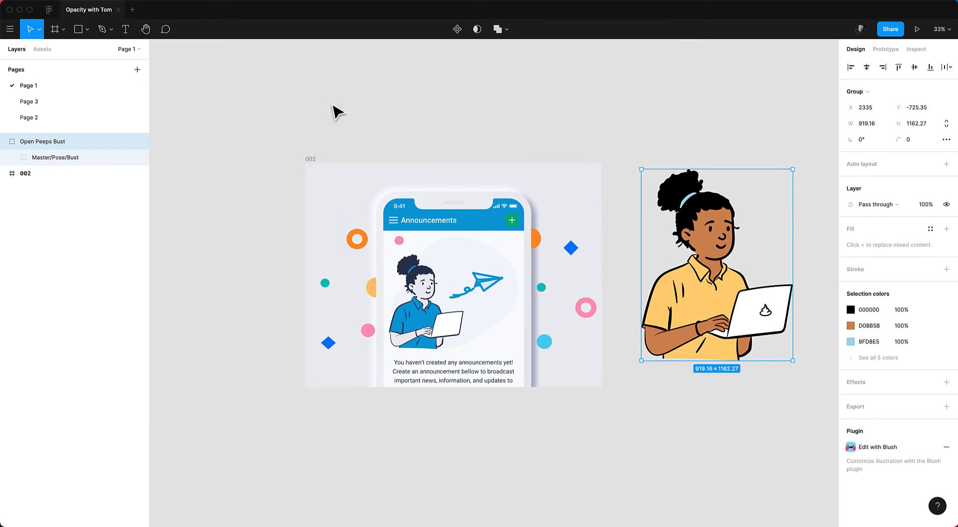
Try to launch the Blush plugin by searching quick actions for blus.
{"action": "left_click", "coordinate": [676, 400]}
{"action": "key", "text": "alt+l"}
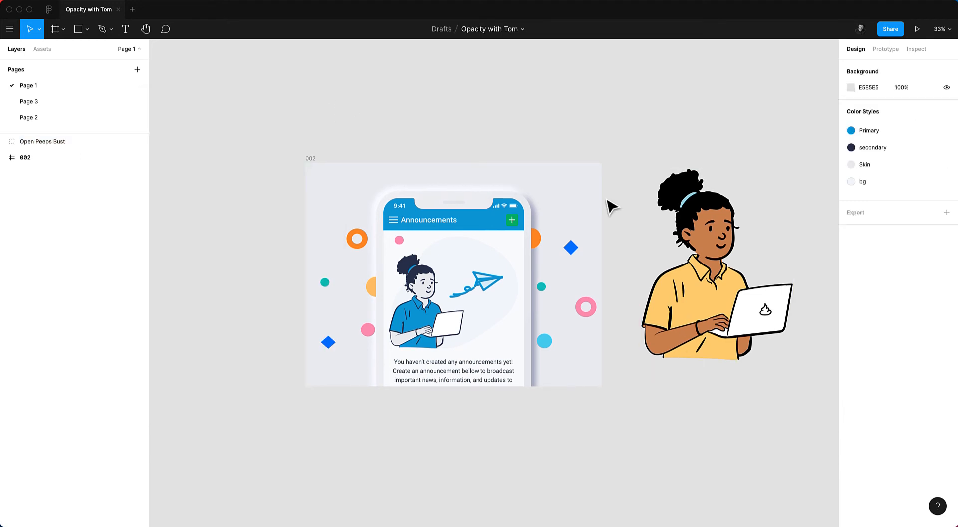
{"action": "key", "text": "ctrl+slash"}
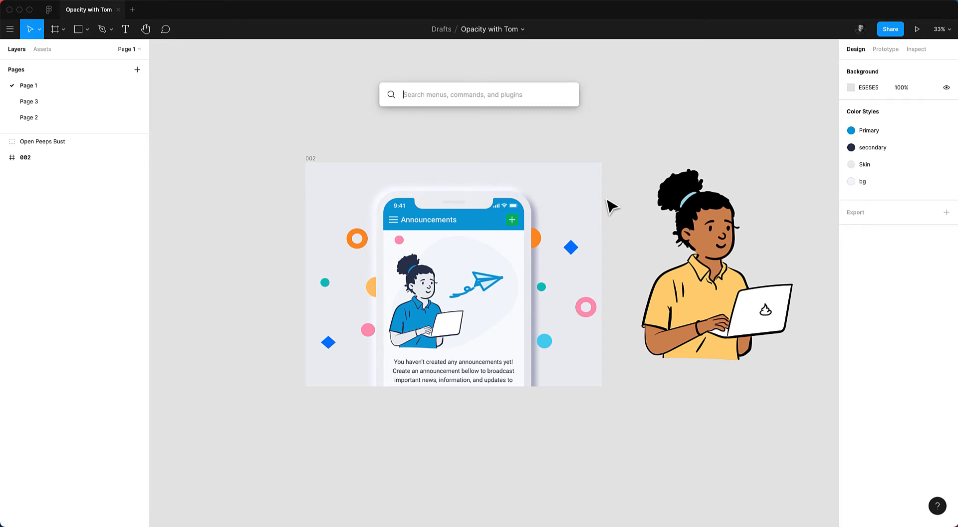
{"action": "type", "text": "blus"}
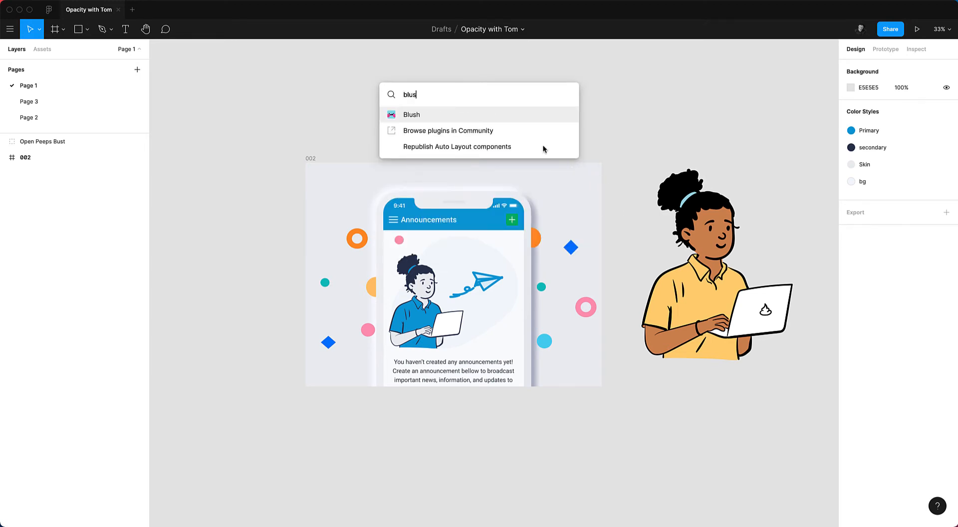
{"action": "left_click", "coordinate": [552, 118]}
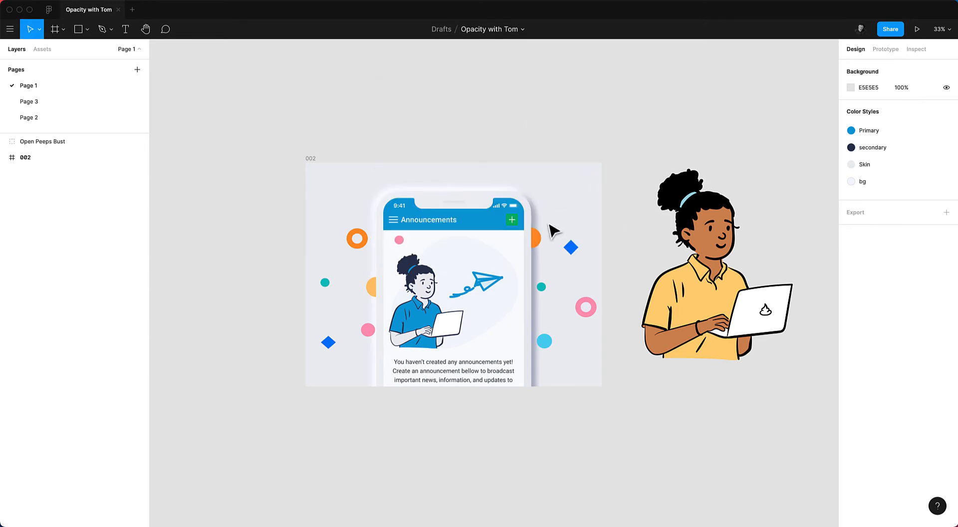
Select the illustration and scale it down to about 728 × 921.
{"action": "left_click", "coordinate": [708, 272]}
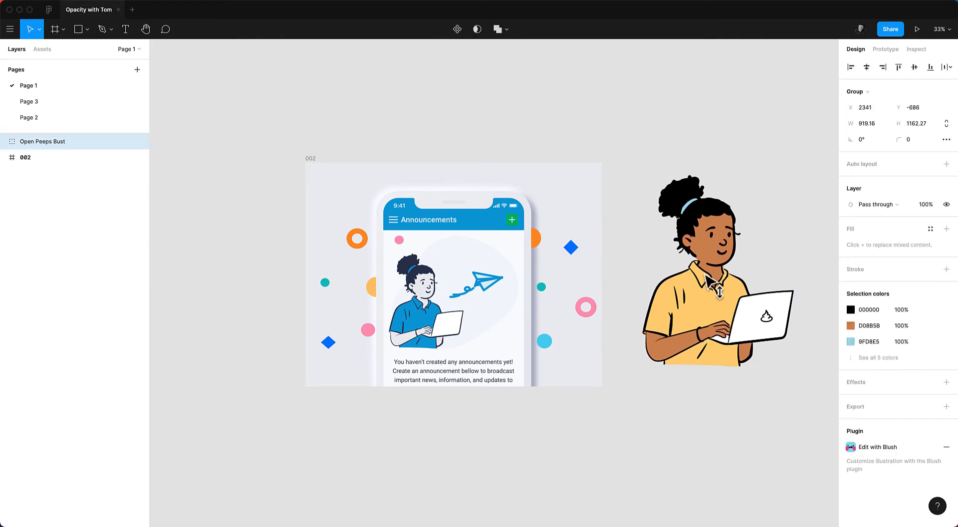
{"action": "left_click_drag", "start_coordinate": [794, 182], "coordinate": [760, 218]}
Move the illustration slightly up and to the right.
{"action": "scroll", "coordinate": [743, 239], "scroll_direction": "up", "scroll_amount": 5}
{"action": "scroll", "coordinate": [694, 253], "scroll_direction": "down", "scroll_amount": 3}
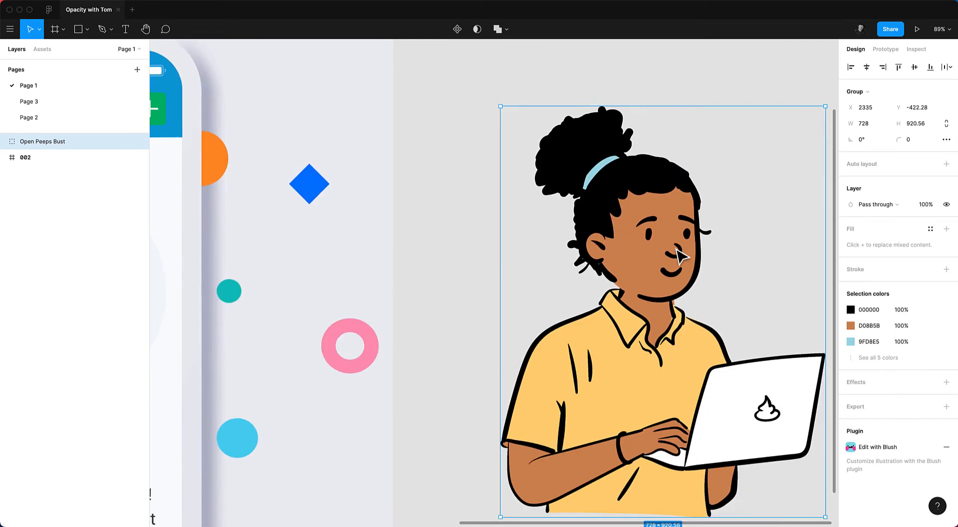
{"action": "scroll", "coordinate": [683, 252], "scroll_direction": "down", "scroll_amount": 2}
{"action": "scroll", "coordinate": [676, 246], "scroll_direction": "right", "scroll_amount": 5}
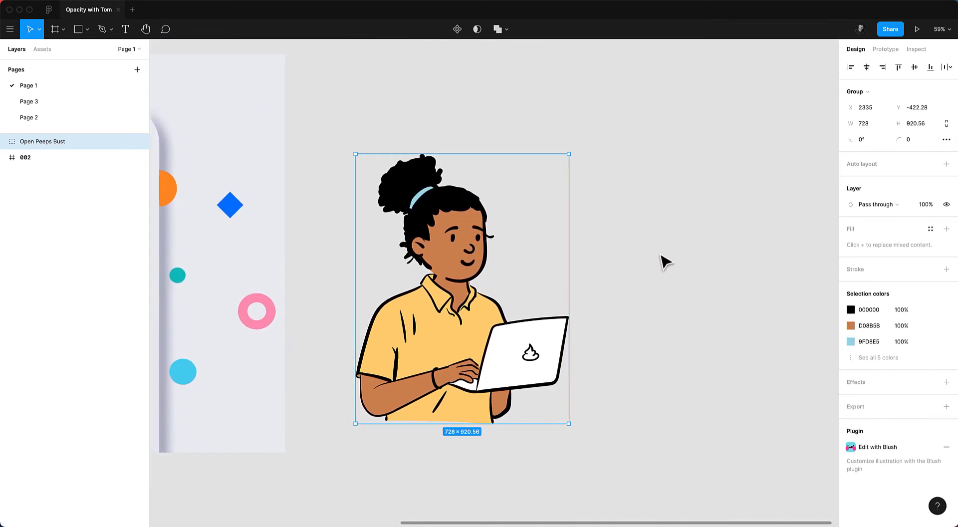
{"action": "left_click_drag", "start_coordinate": [496, 306], "coordinate": [604, 268]}
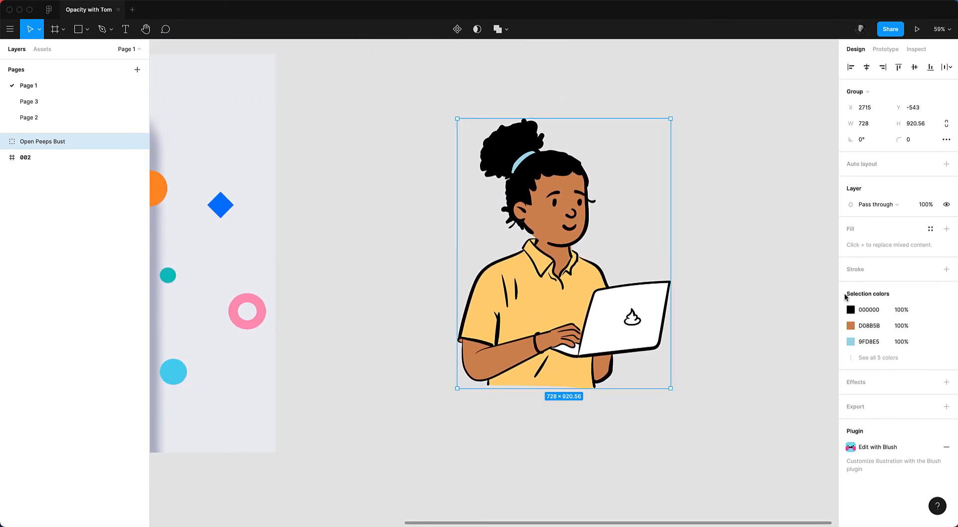
Replace the black selection color with the secondary style and the skin tone with the Skin style.
{"action": "left_click", "coordinate": [931, 310]}
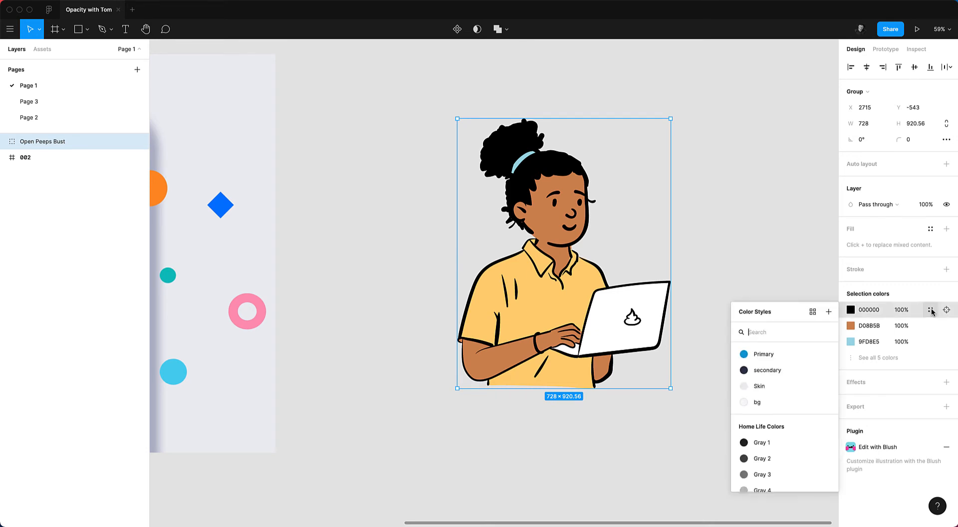
{"action": "left_click", "coordinate": [806, 370]}
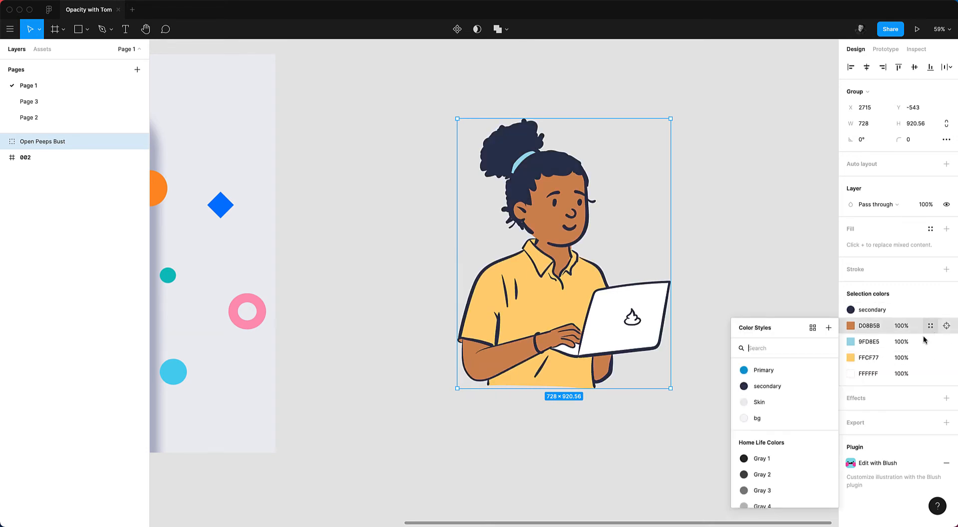
{"action": "left_click", "coordinate": [930, 326]}
{"action": "left_click", "coordinate": [792, 404]}
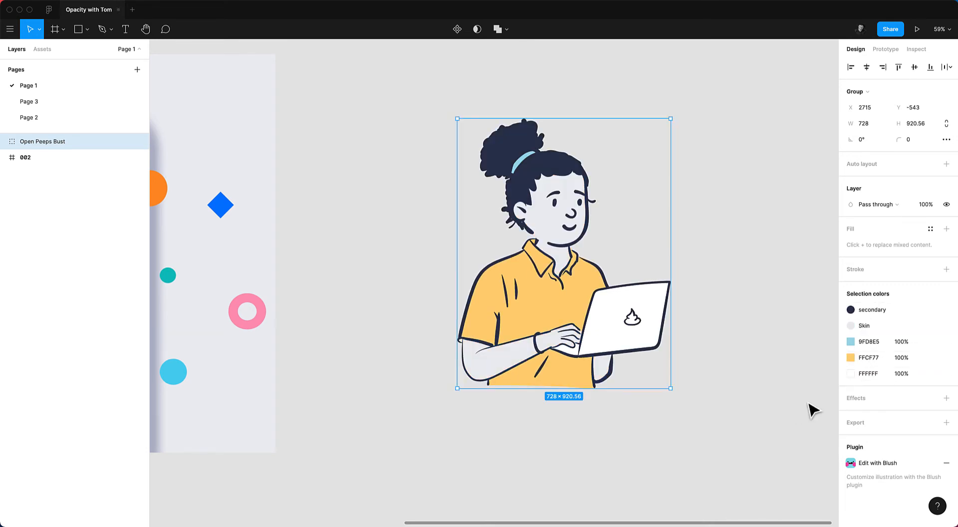
Apply the Primary color style to the hairband and shirt colors.
{"action": "left_click", "coordinate": [930, 341]}
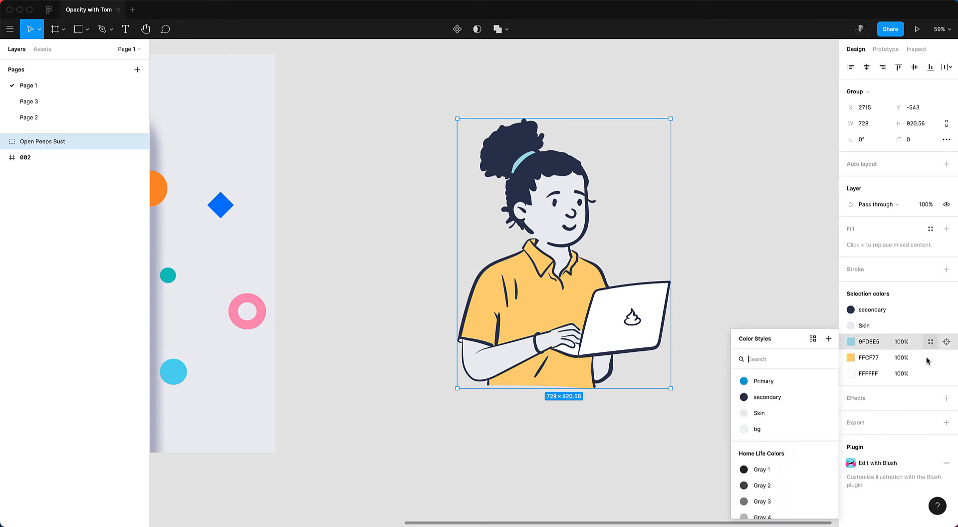
{"action": "left_click", "coordinate": [782, 385]}
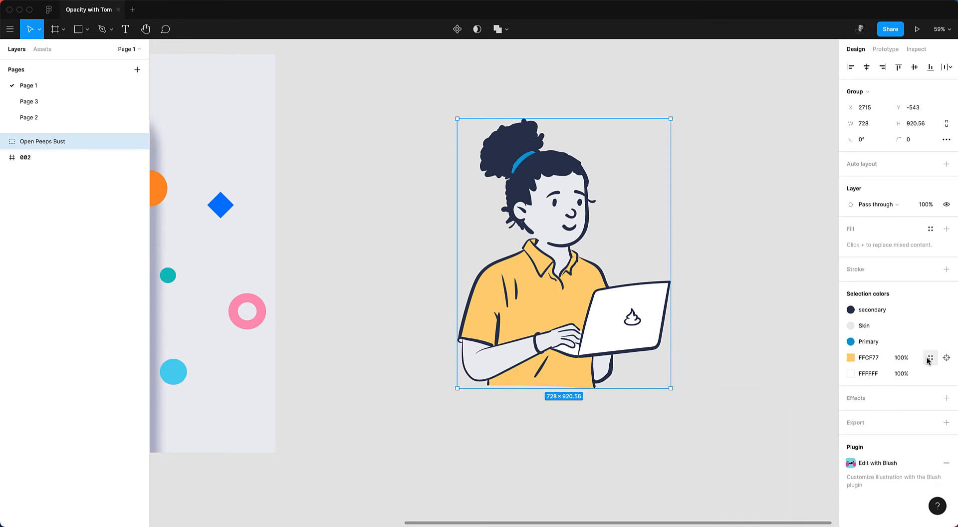
{"action": "left_click", "coordinate": [930, 357]}
{"action": "left_click", "coordinate": [786, 387]}
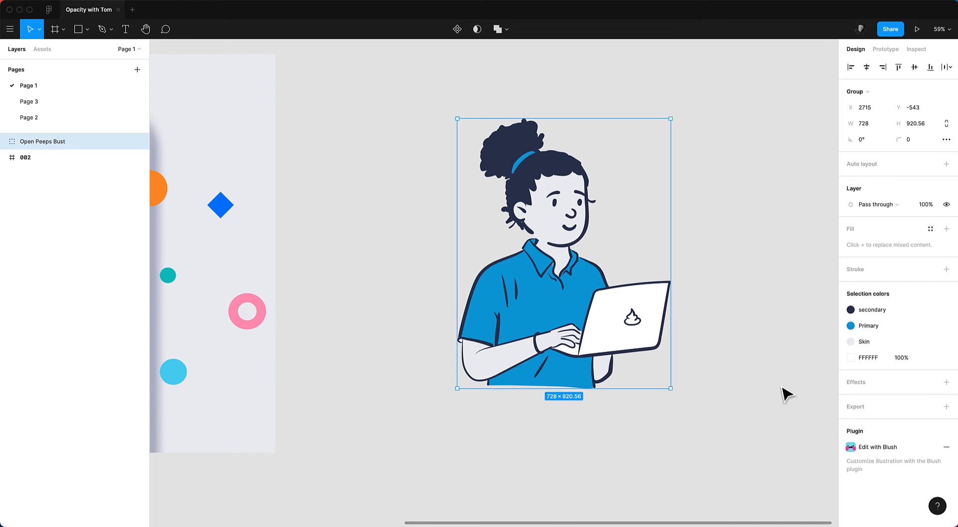
{"action": "left_click", "coordinate": [784, 393]}
Select the shirt's Top layer and step its opacity down, then back up to 100%.
{"action": "left_click", "coordinate": [548, 317], "text": "super"}
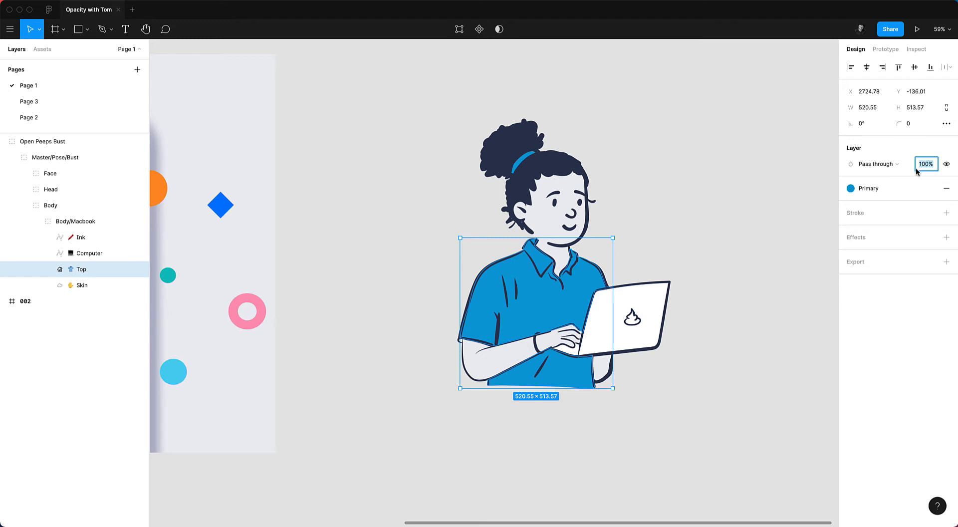
{"action": "key", "text": "Down"}
{"action": "key", "text": "Down"}
{"action": "key", "text": "Down"}
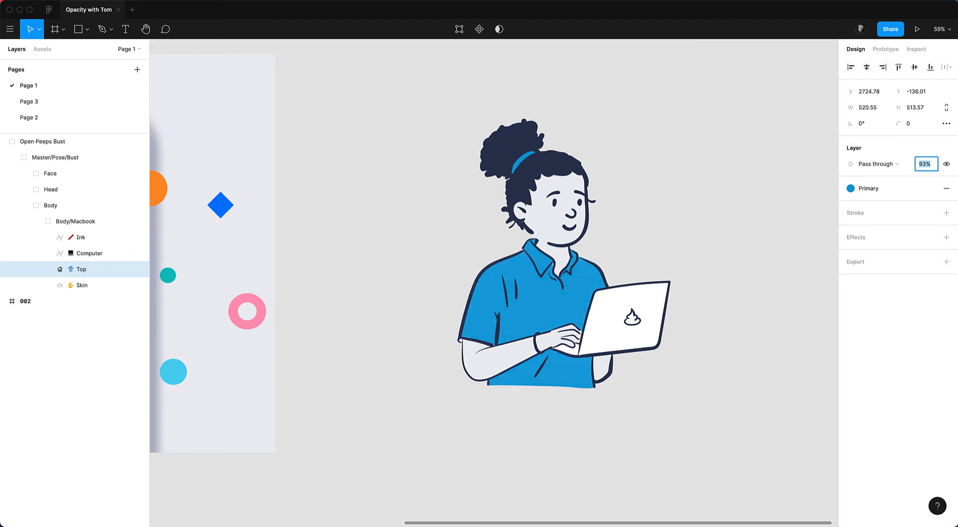
{"action": "key", "text": "Down"}
{"action": "key", "text": "Down"}
{"action": "key", "text": "Down"}
{"action": "key", "text": "Up"}
{"action": "key", "text": "Up"}
{"action": "key", "text": "Up"}
{"action": "key", "text": "Up"}
{"action": "key", "text": "Up"}
{"action": "key", "text": "Up"}
{"action": "key", "text": "Up"}
{"action": "key", "text": "Up"}
{"action": "key", "text": "Up"}
{"action": "key", "text": "Up"}
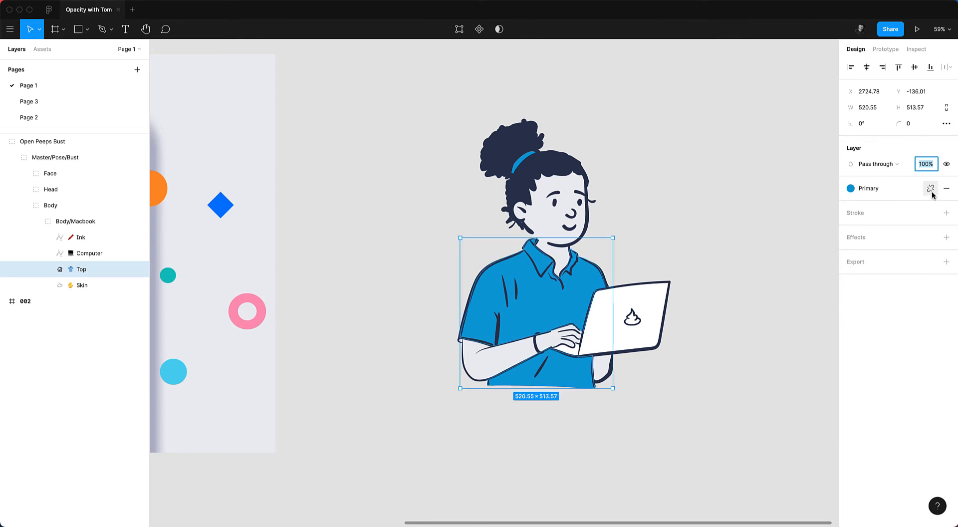
Detach the Primary color style from the shirt's fill, inspect its color, and reapply the Primary style.
{"action": "left_click", "coordinate": [891, 186]}
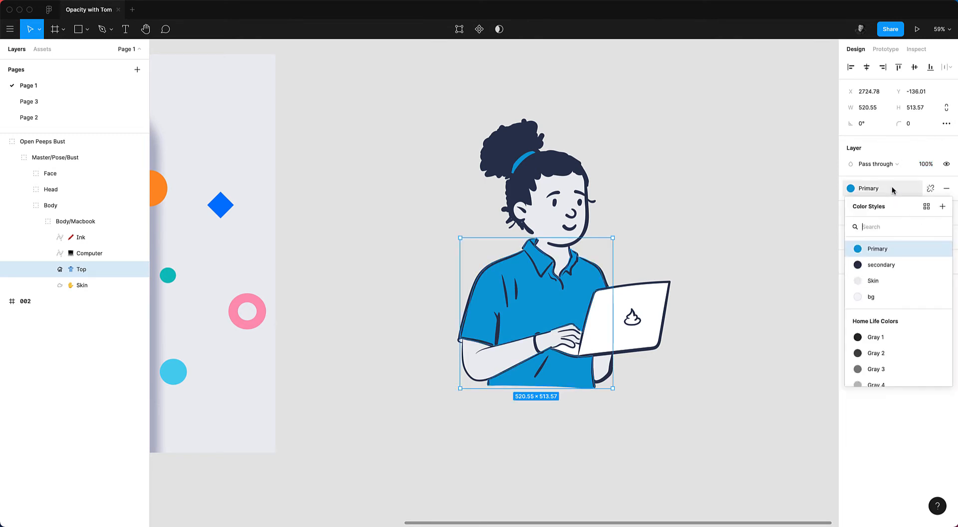
{"action": "left_click", "coordinate": [892, 186]}
{"action": "left_click", "coordinate": [930, 188]}
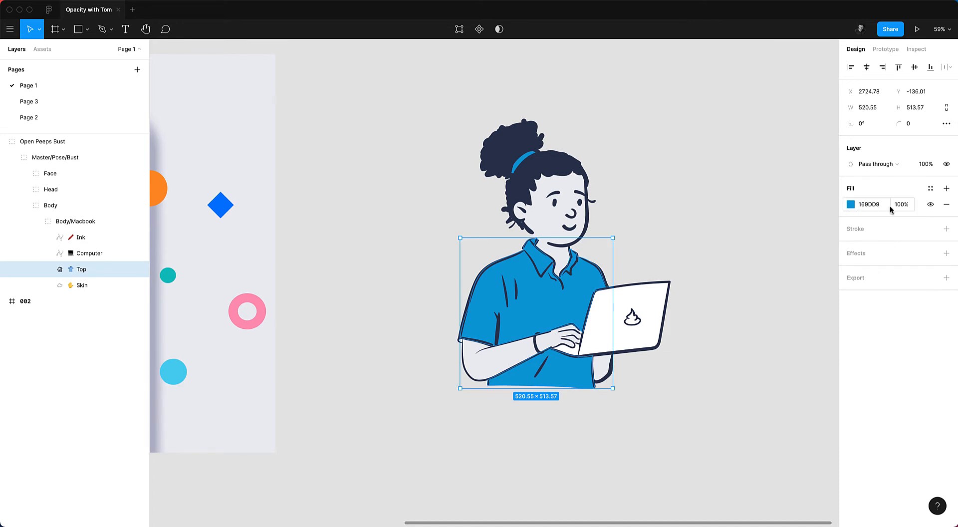
{"action": "left_click", "coordinate": [851, 205]}
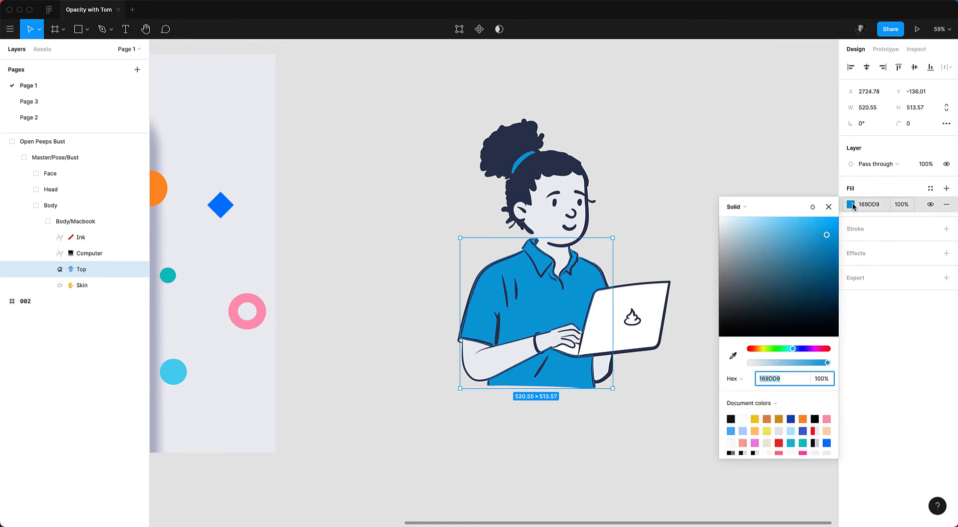
{"action": "mouse_move", "coordinate": [827, 363]}
{"action": "left_mouse_down"}
{"action": "mouse_move", "coordinate": [752, 364]}
{"action": "mouse_move", "coordinate": [828, 363]}
{"action": "left_mouse_up"}
{"action": "left_click", "coordinate": [930, 188]}
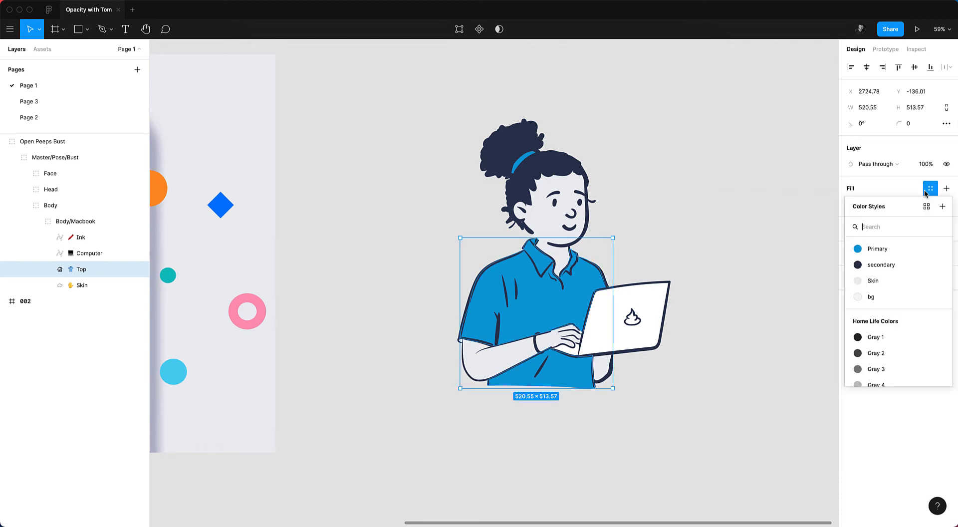
{"action": "left_click", "coordinate": [857, 249]}
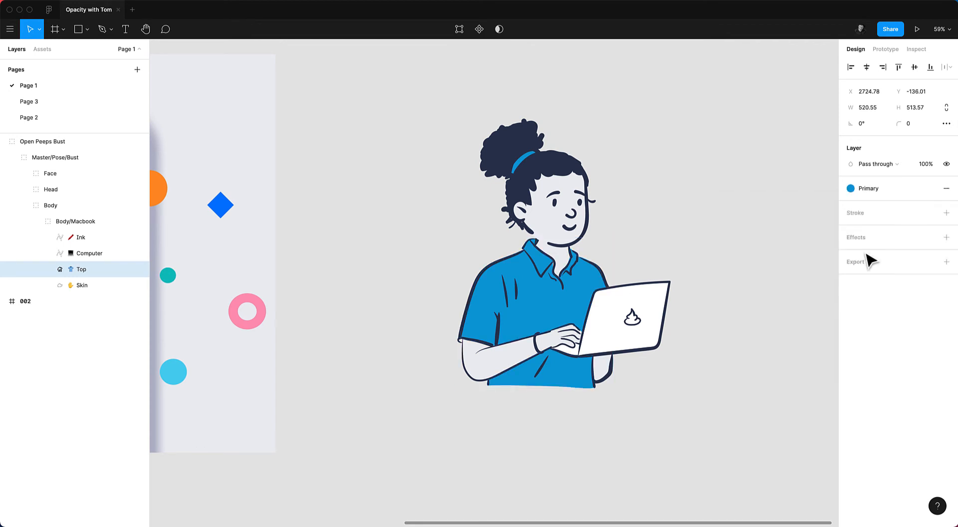
Zoom in on the laptop and select the Ink vector, entering and leaving its path editing.
{"action": "left_click", "coordinate": [719, 179]}
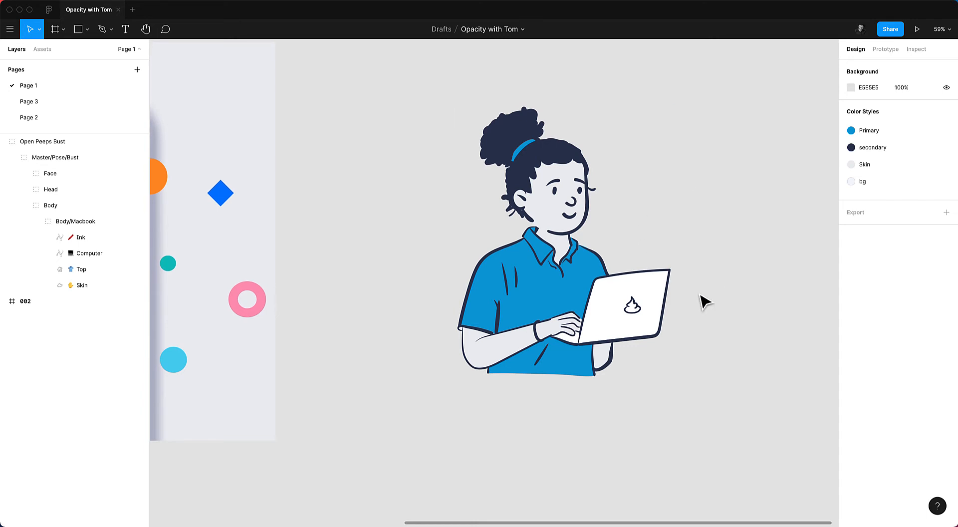
{"action": "scroll", "coordinate": [649, 299], "scroll_direction": "up", "scroll_amount": 6}
{"action": "left_click", "coordinate": [453, 302]}
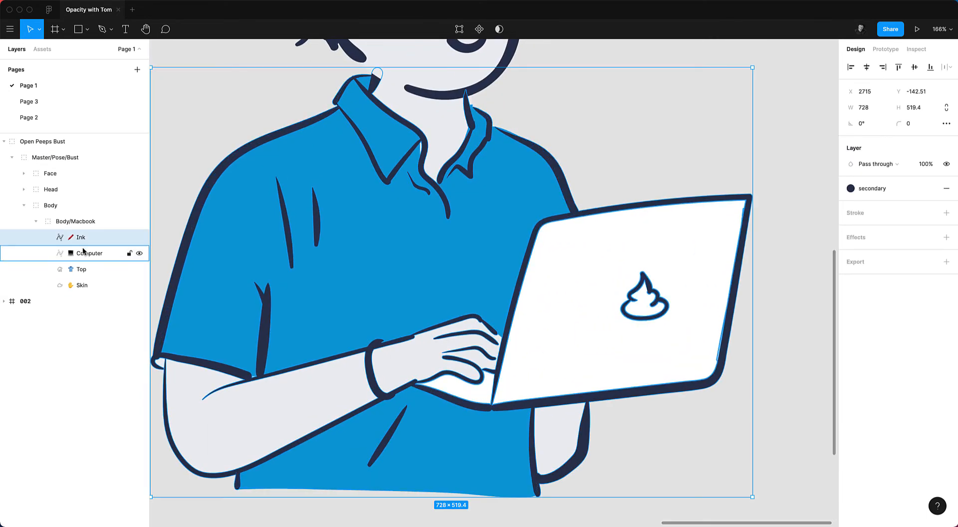
{"action": "key", "text": "Return"}
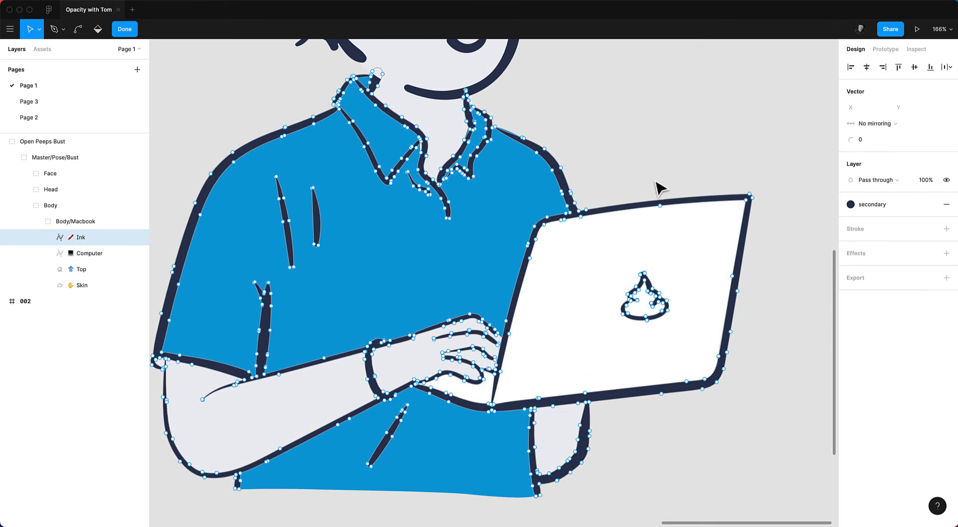
{"action": "key", "text": "Escape"}
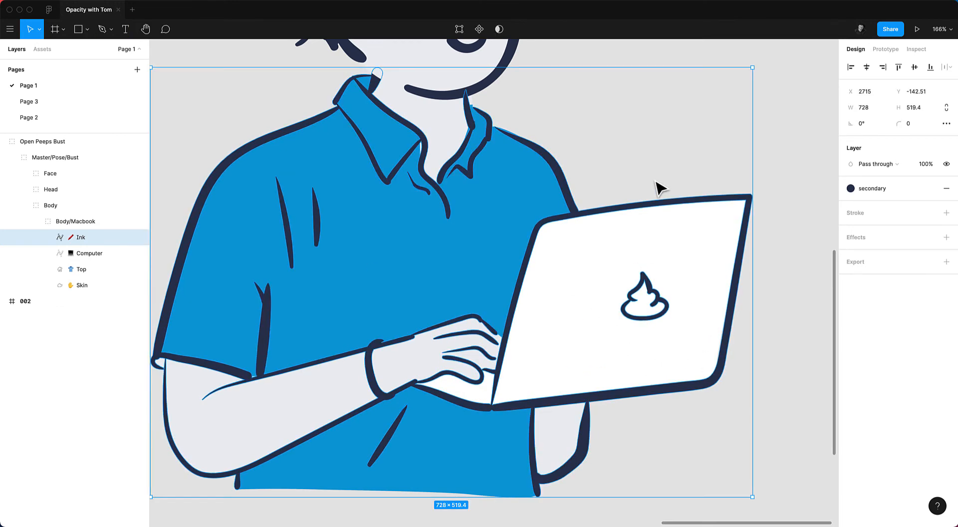
Draw a white rectangle about 113 × 112 on the laptop lid and move it into the Body/Macbook group above Ink.
{"action": "key", "text": "r"}
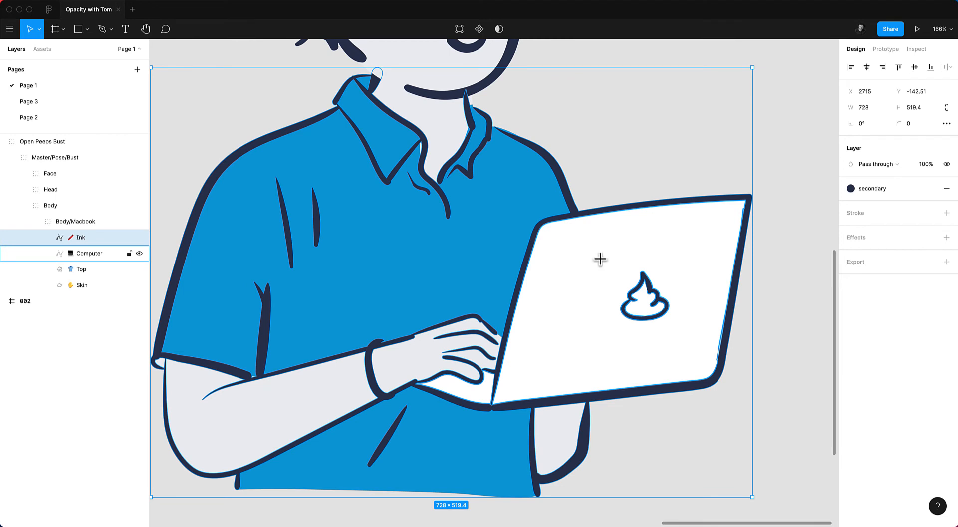
{"action": "left_click_drag", "start_coordinate": [596, 249], "coordinate": [690, 341]}
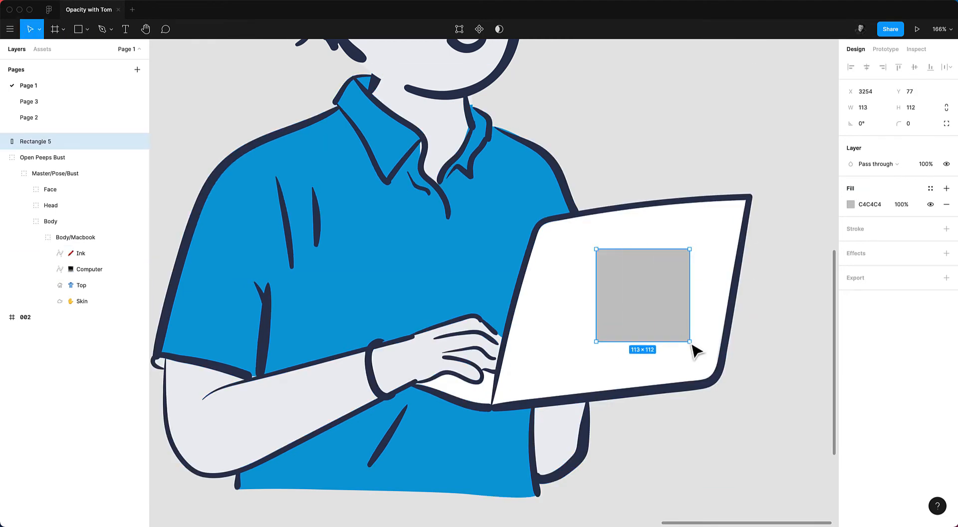
{"action": "left_click", "coordinate": [846, 203]}
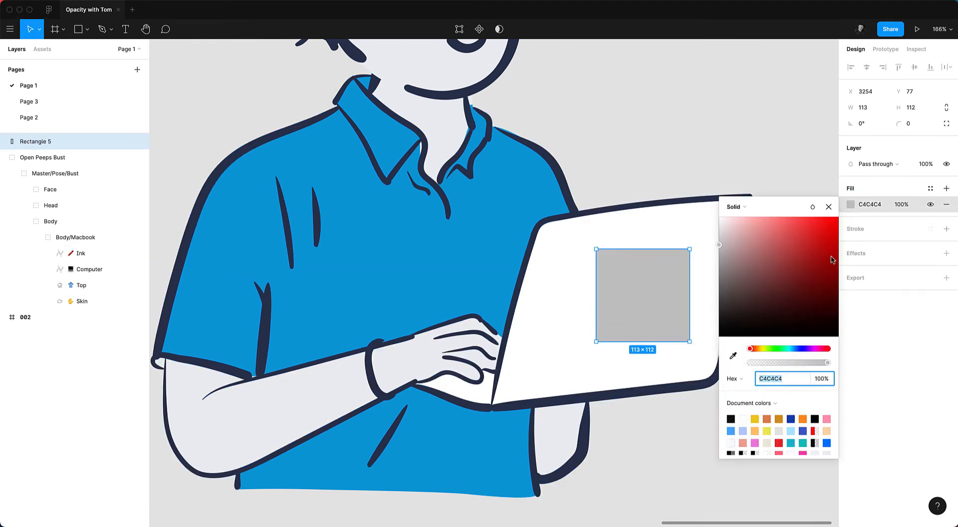
{"action": "left_click", "coordinate": [731, 357]}
{"action": "left_click", "coordinate": [548, 316]}
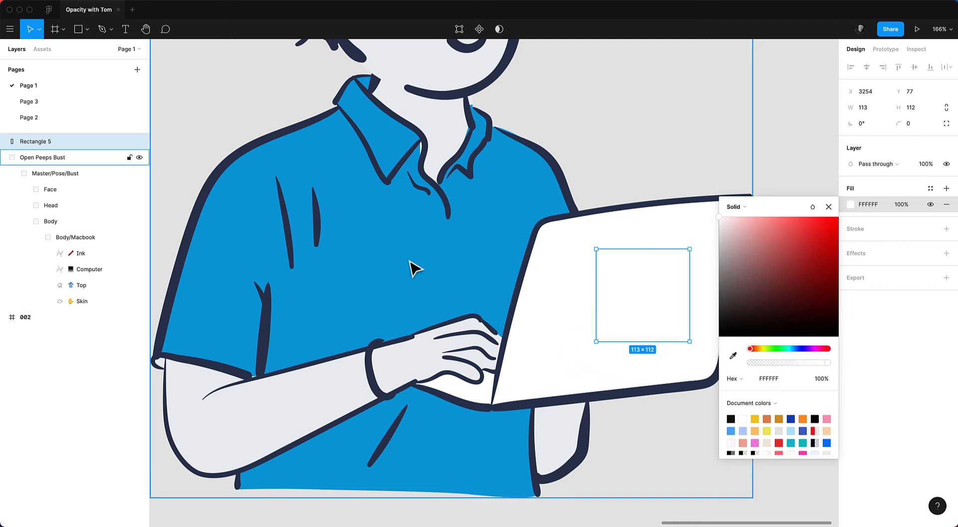
{"action": "mouse_move", "coordinate": [43, 145]}
{"action": "left_mouse_down"}
{"action": "mouse_move", "coordinate": [71, 250]}
{"action": "mouse_move", "coordinate": [83, 248]}
{"action": "left_mouse_up"}
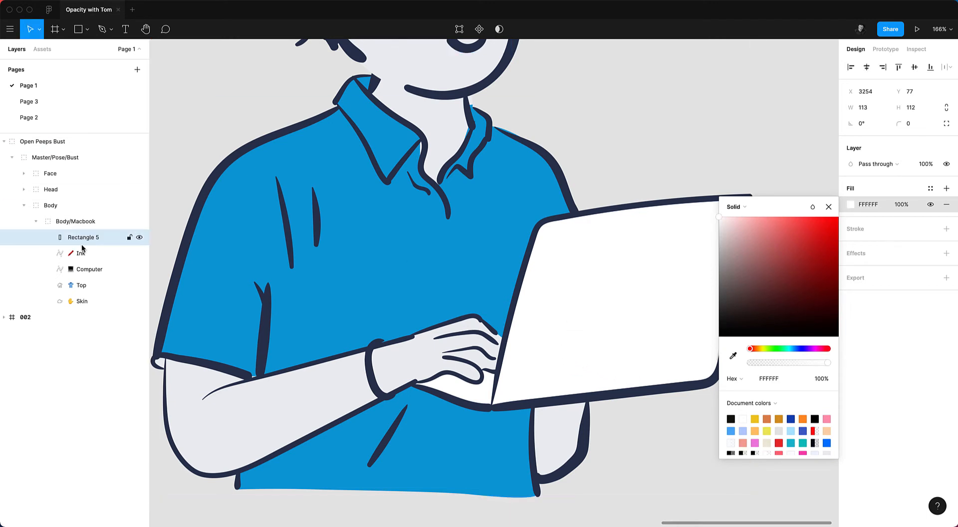
{"action": "left_click", "coordinate": [487, 316]}
{"action": "scroll", "coordinate": [445, 312], "scroll_direction": "down", "scroll_amount": 5}
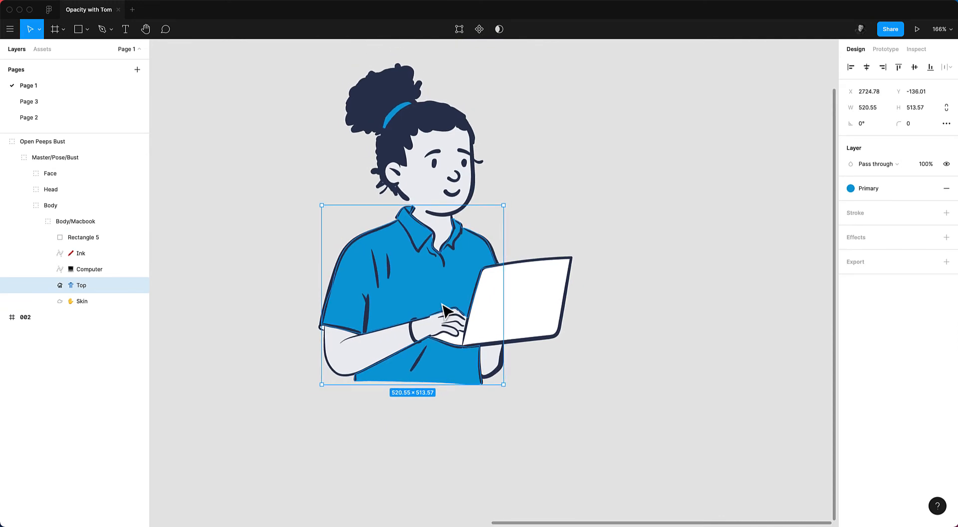
{"action": "left_click", "coordinate": [268, 261]}
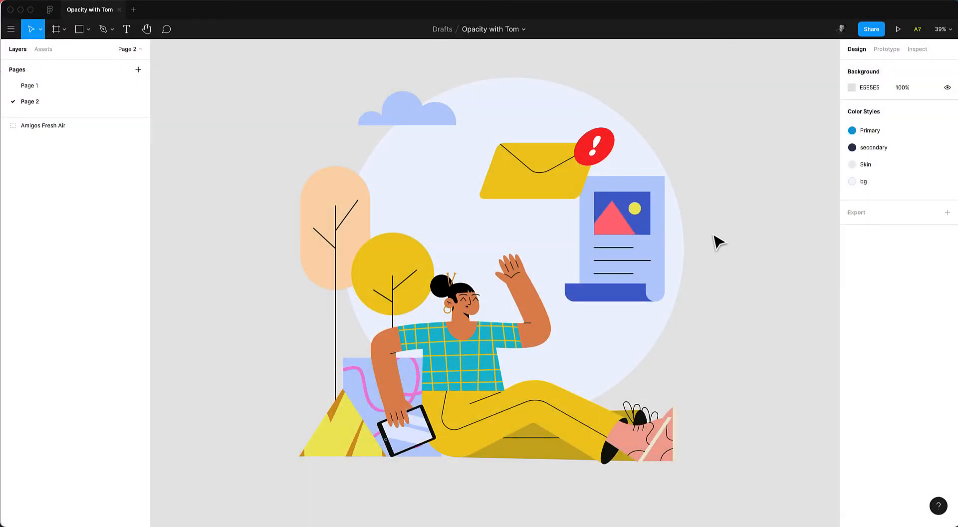
Open the Amigos Fresh Air illustration with Blush and swap the email for the second notification variant.
{"action": "left_click", "coordinate": [552, 271]}
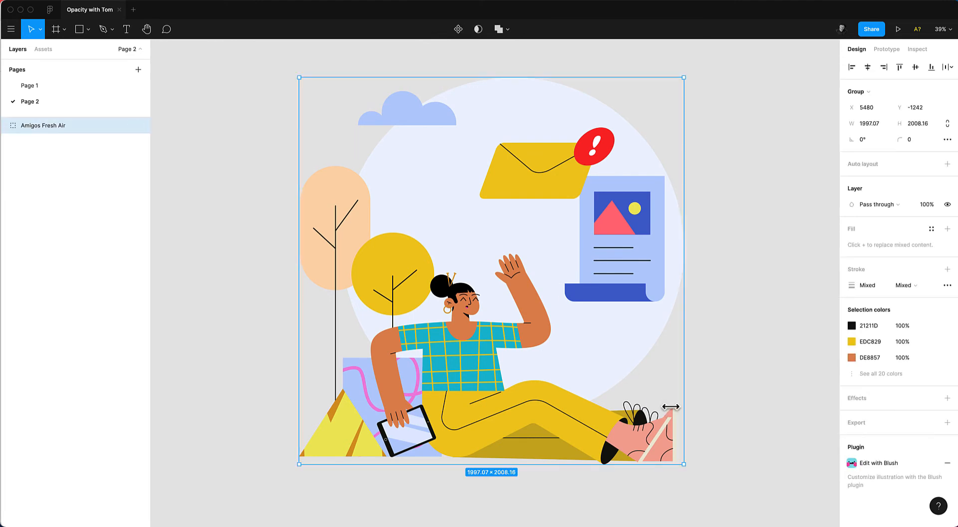
{"action": "left_click", "coordinate": [865, 463]}
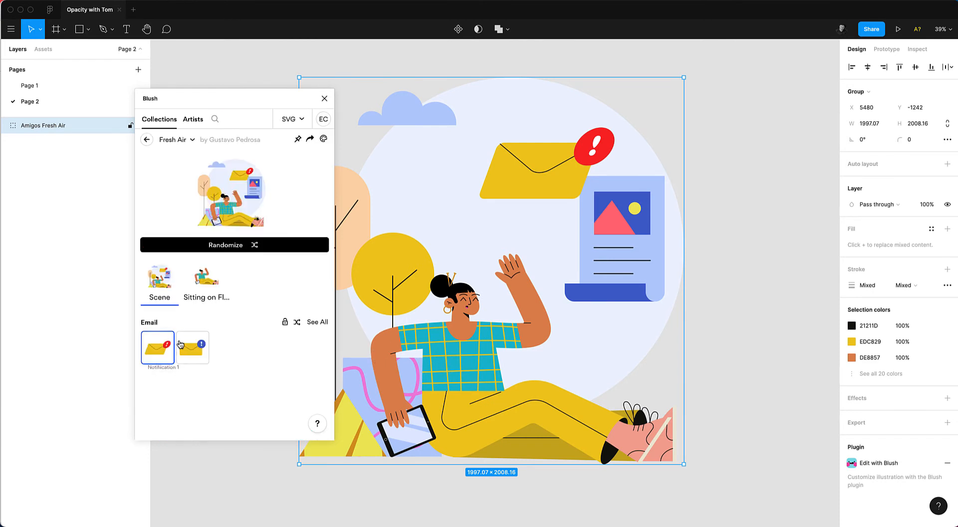
{"action": "left_click", "coordinate": [180, 344]}
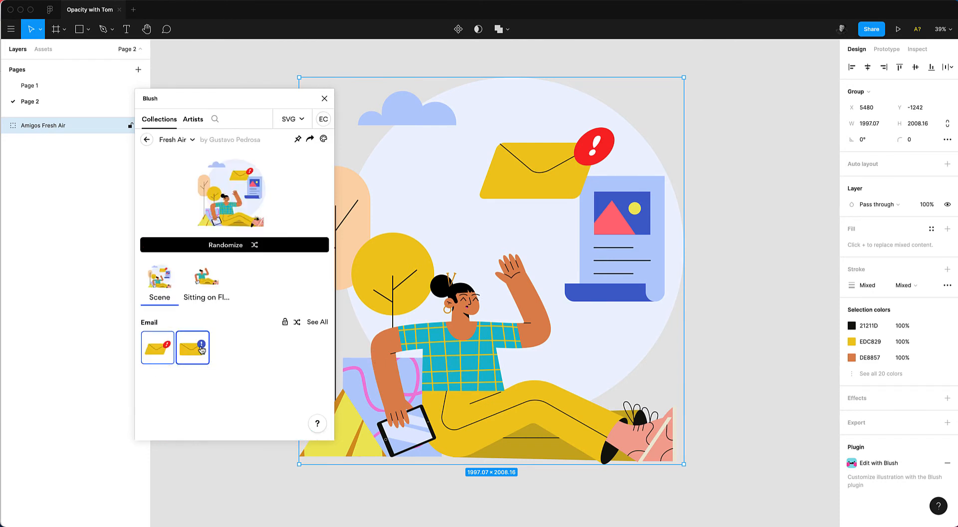
{"action": "left_click", "coordinate": [194, 290]}
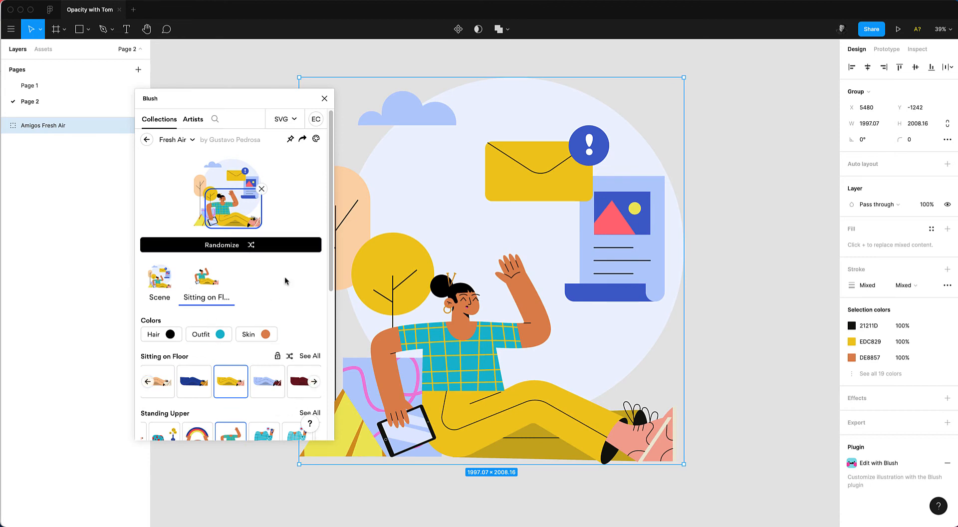
{"action": "left_click", "coordinate": [324, 98]}
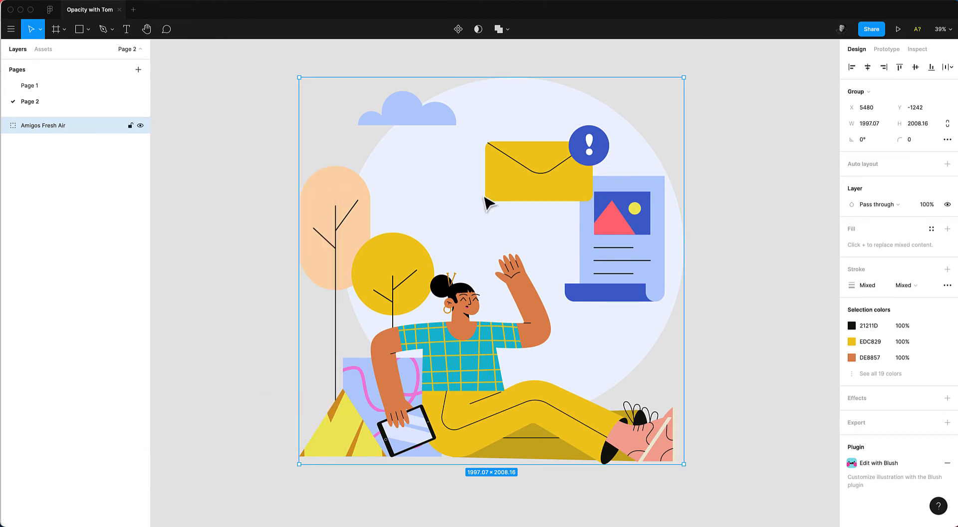
Expand the Fresh Air illustration's layers and hide the Email and IMG groups.
{"action": "double_click", "coordinate": [555, 159]}
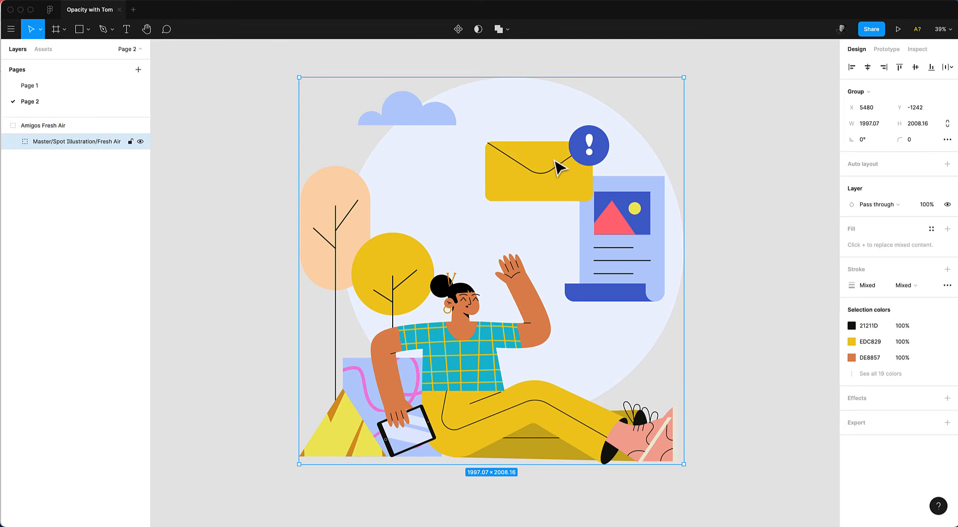
{"action": "left_click", "coordinate": [12, 143]}
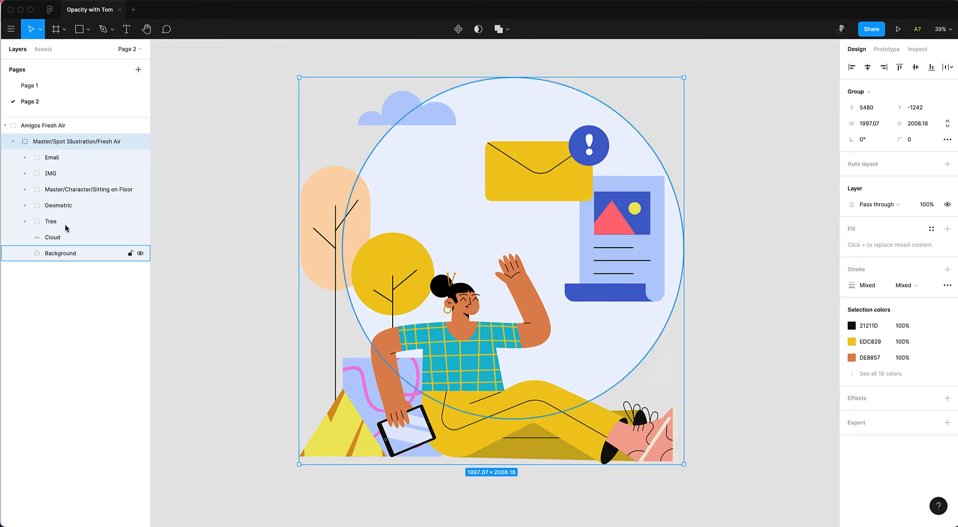
{"action": "left_click", "coordinate": [140, 158]}
{"action": "left_click", "coordinate": [140, 158]}
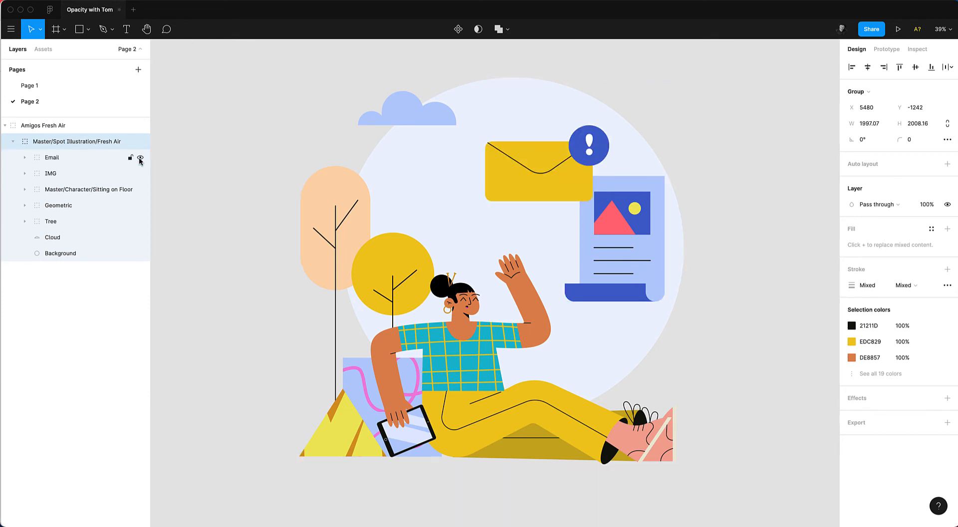
{"action": "left_click", "coordinate": [140, 158]}
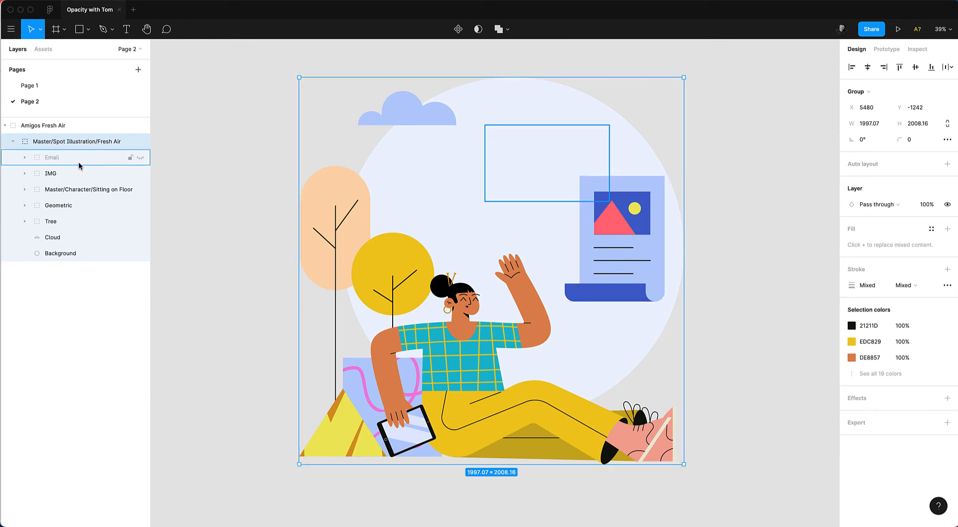
{"action": "left_click", "coordinate": [87, 177]}
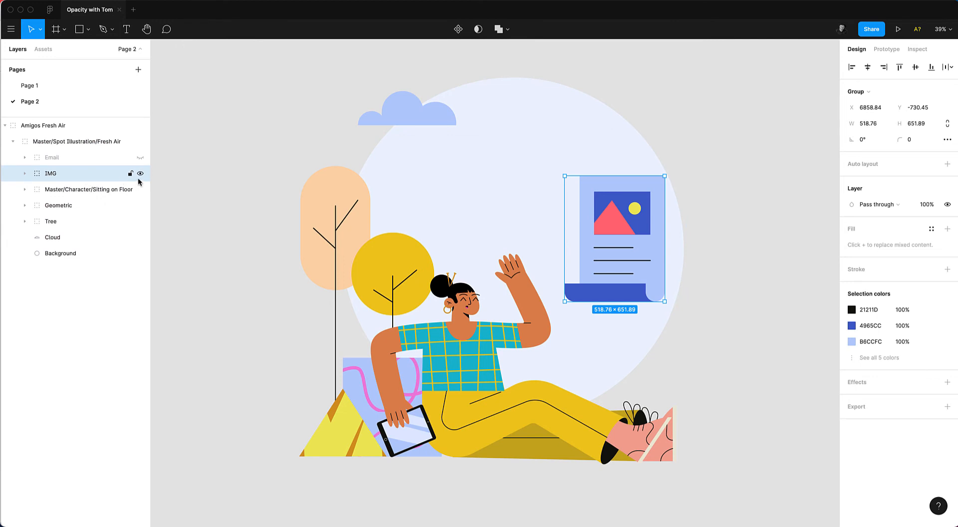
{"action": "left_click", "coordinate": [140, 174]}
Duplicate the cloud and place a larger copy, about 797 × 278, at the circle's upper right.
{"action": "left_click", "coordinate": [391, 117]}
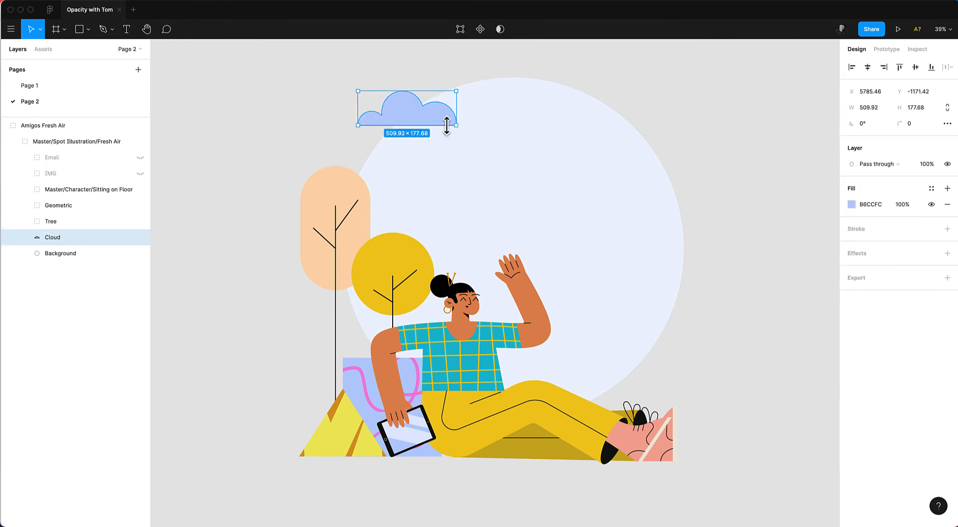
{"action": "left_click_drag", "start_coordinate": [403, 115], "coordinate": [543, 207]}
{"action": "left_click_drag", "start_coordinate": [594, 183], "coordinate": [640, 161]}
{"action": "left_click_drag", "start_coordinate": [577, 199], "coordinate": [626, 178]}
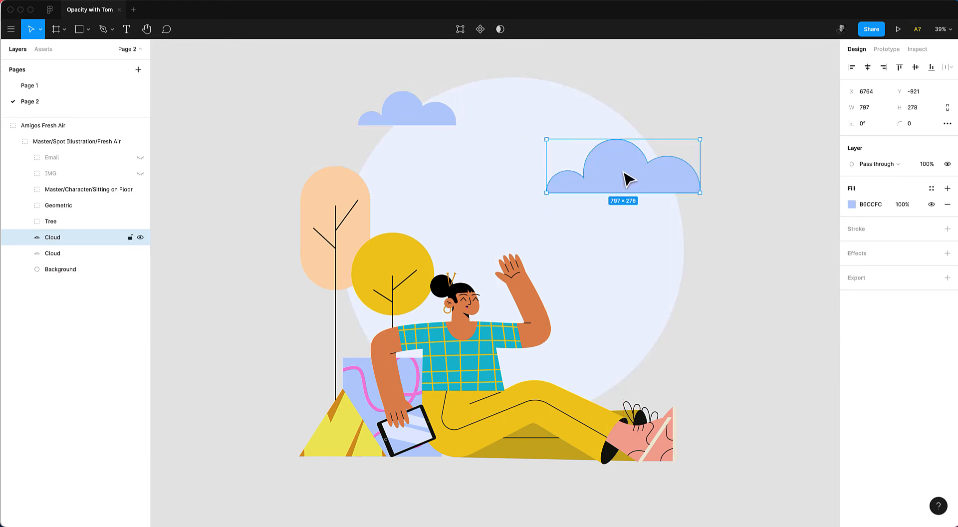
Drill down into the character's tablet, zoom in, and delete its screen highlight layer.
{"action": "left_click", "coordinate": [420, 453]}
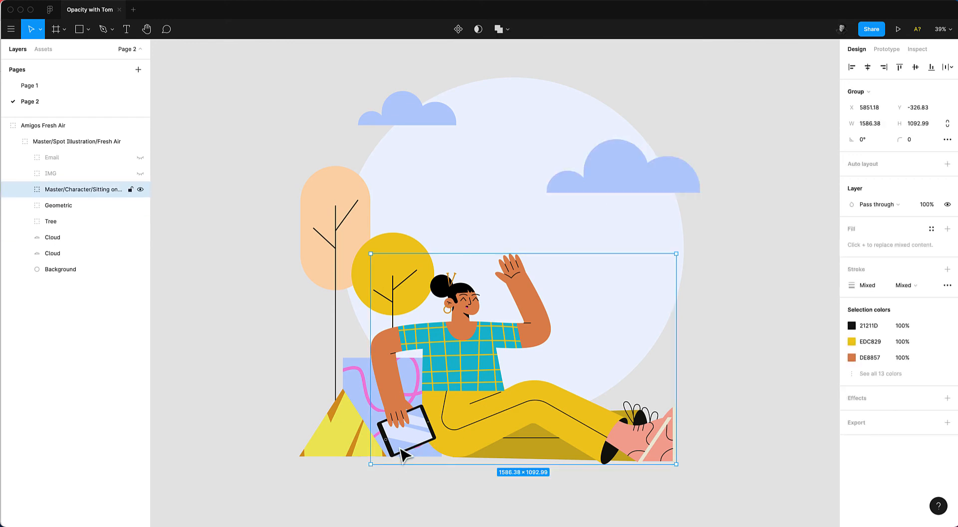
{"action": "double_click", "coordinate": [403, 454]}
{"action": "double_click", "coordinate": [401, 447]}
{"action": "double_click", "coordinate": [401, 445]}
{"action": "double_click", "coordinate": [402, 442]}
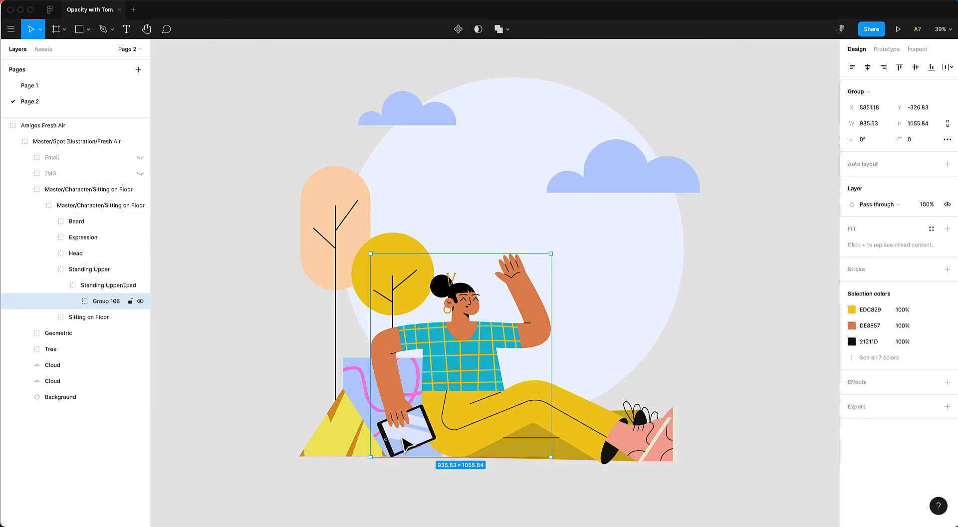
{"action": "double_click", "coordinate": [402, 439]}
{"action": "double_click", "coordinate": [402, 438]}
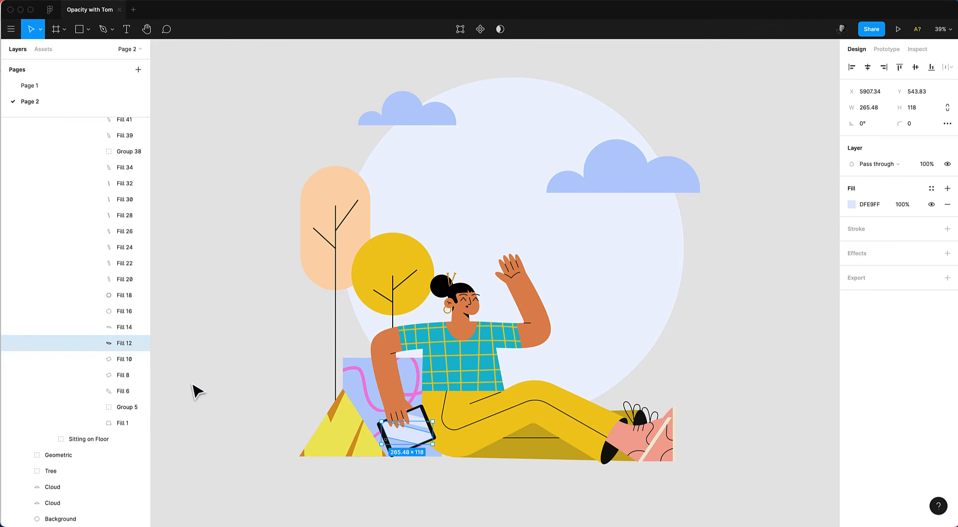
{"action": "scroll", "coordinate": [428, 455], "scroll_direction": "up", "scroll_amount": 5}
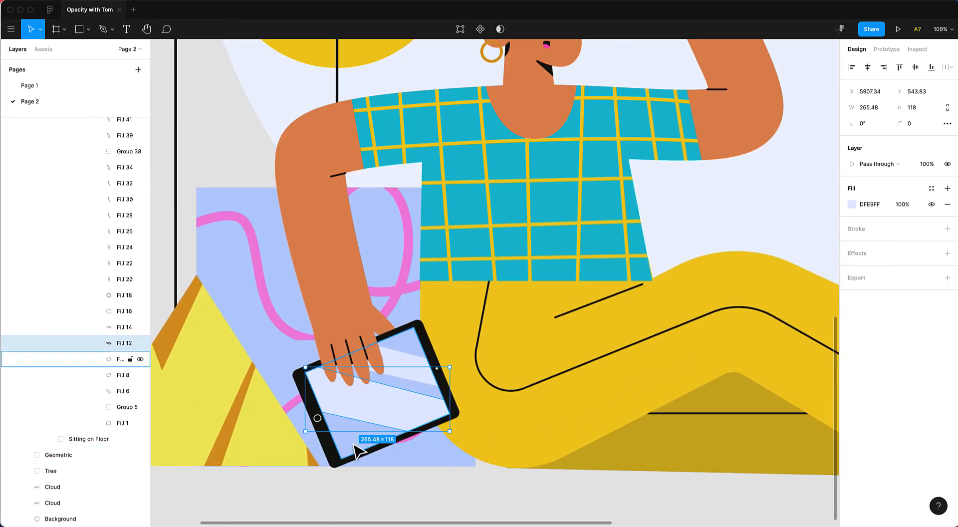
{"action": "left_click", "coordinate": [359, 435], "text": "shift"}
{"action": "left_click", "coordinate": [407, 358], "text": "shift"}
{"action": "key", "text": "Delete"}
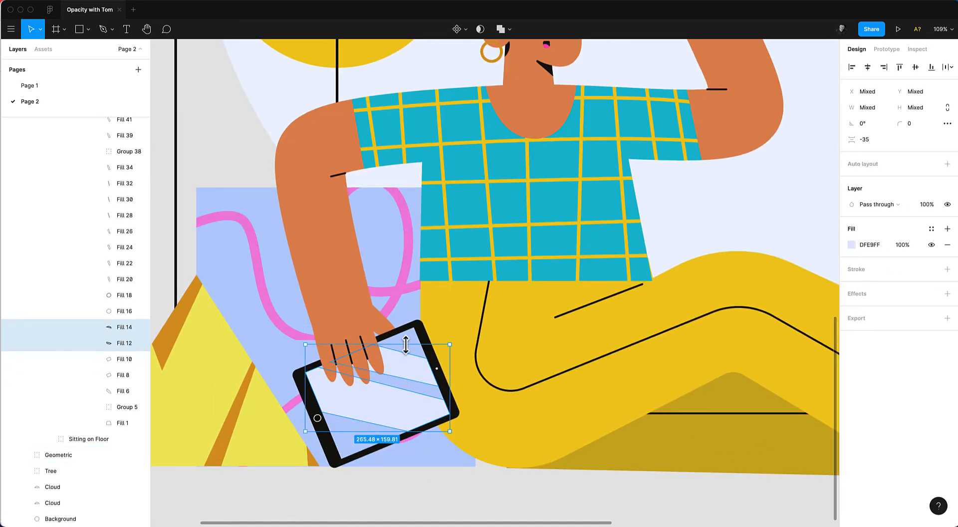
Delete the tablet's frame and remaining screen shape from the character's hand.
{"action": "left_click", "coordinate": [428, 356]}
{"action": "key", "text": "Delete"}
{"action": "left_click", "coordinate": [417, 365]}
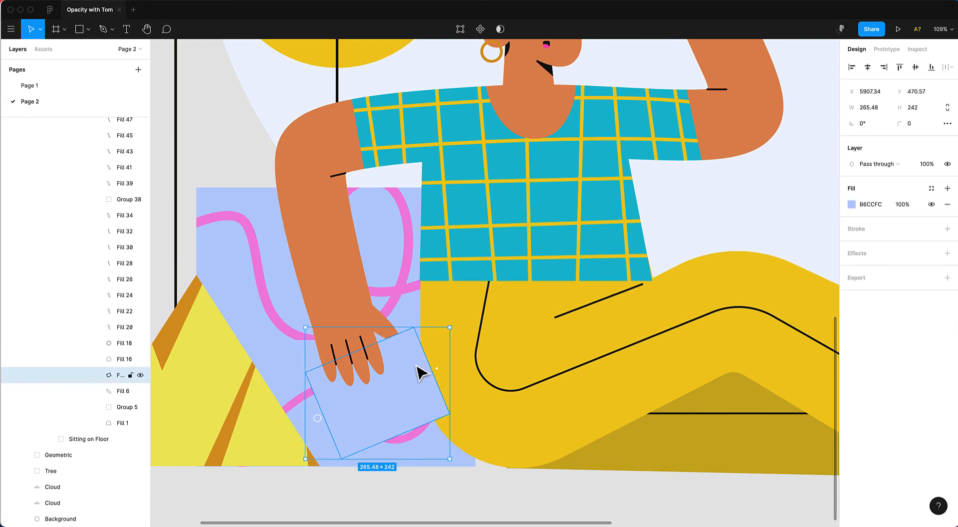
{"action": "key", "text": "Delete"}
{"action": "scroll", "coordinate": [449, 274], "scroll_direction": "down", "scroll_amount": 5}
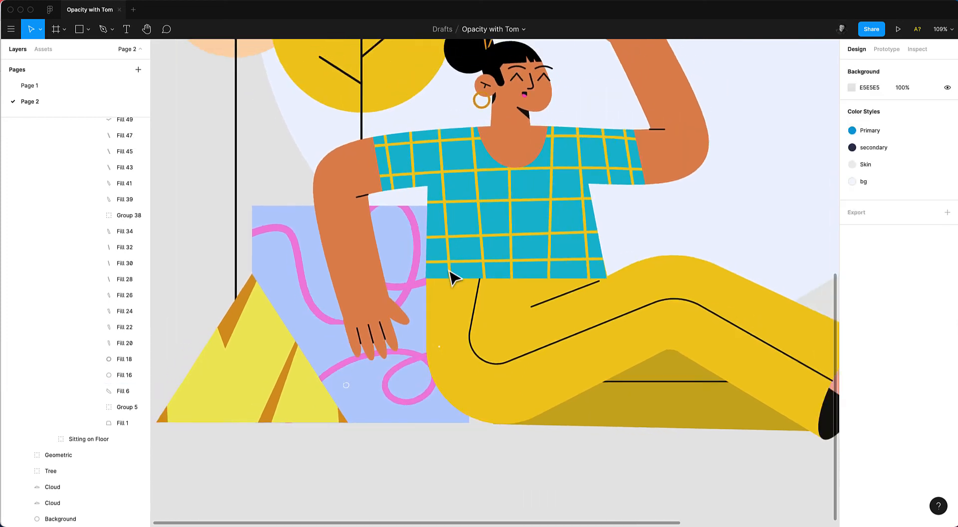
Zoom out to the whole Fresh Air scene and launch the Blush plugin.
{"action": "scroll", "coordinate": [452, 276], "scroll_direction": "up", "scroll_amount": 5}
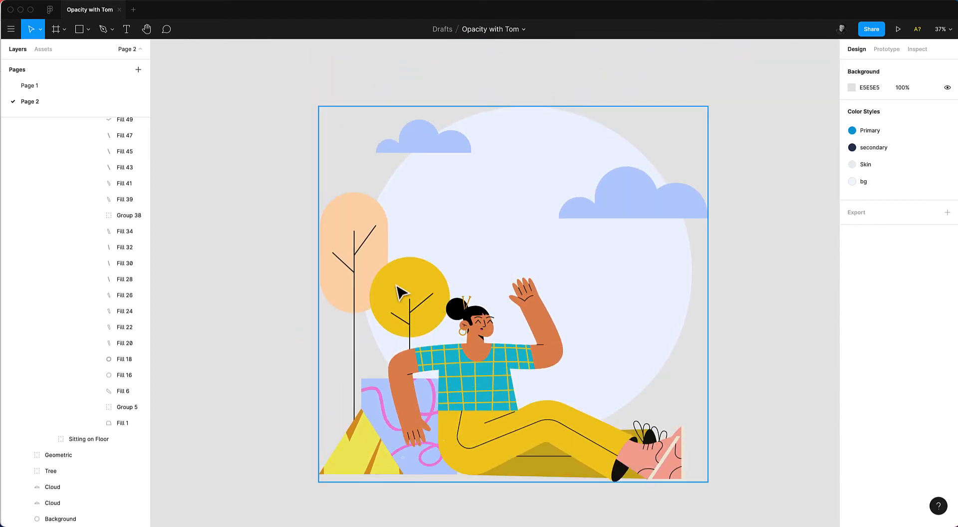
{"action": "key", "text": "super+slash"}
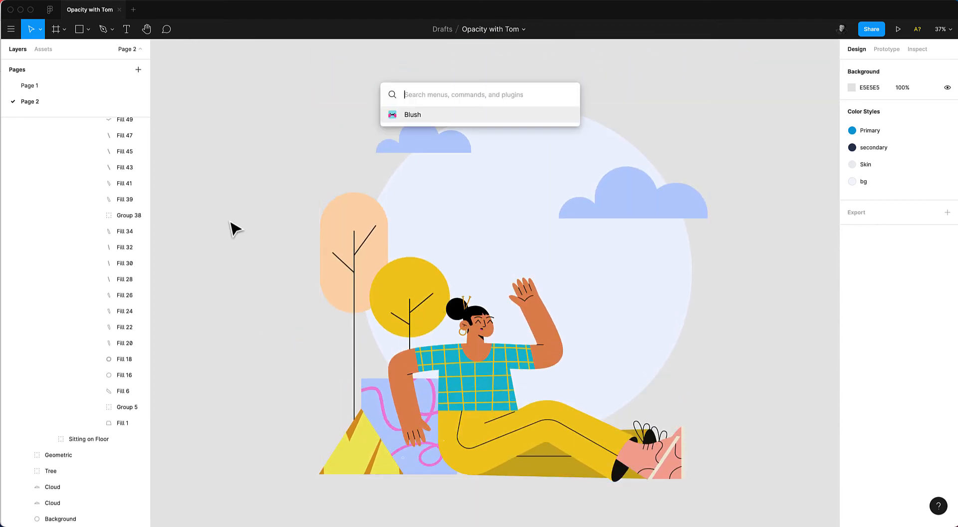
{"action": "type", "text": "blus"}
{"action": "key", "text": "Return"}
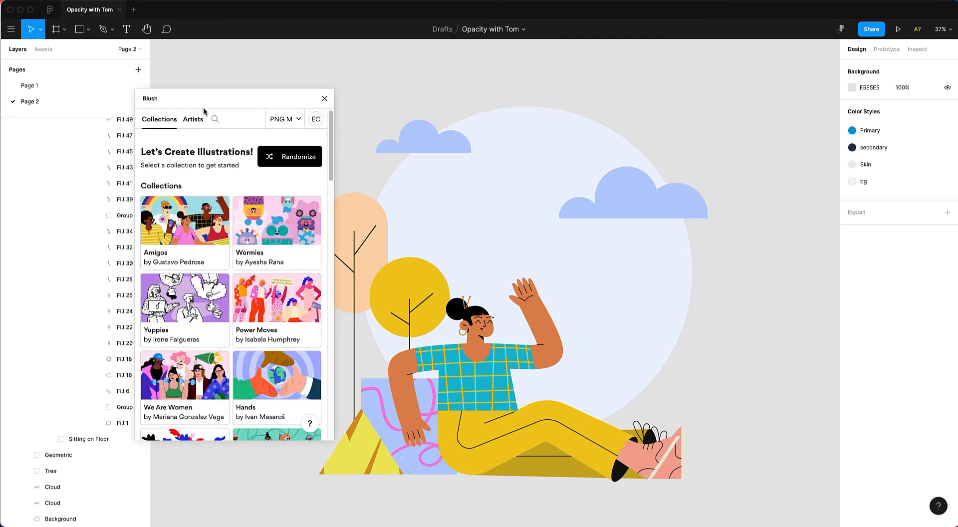
Search Blush for "dog", insert the Pet Dog 1 illustration as SVG, and close the plugin.
{"action": "left_click", "coordinate": [214, 119]}
{"action": "type", "text": "dog"}
{"action": "scroll", "coordinate": [220, 281], "scroll_direction": "down", "scroll_amount": 5}
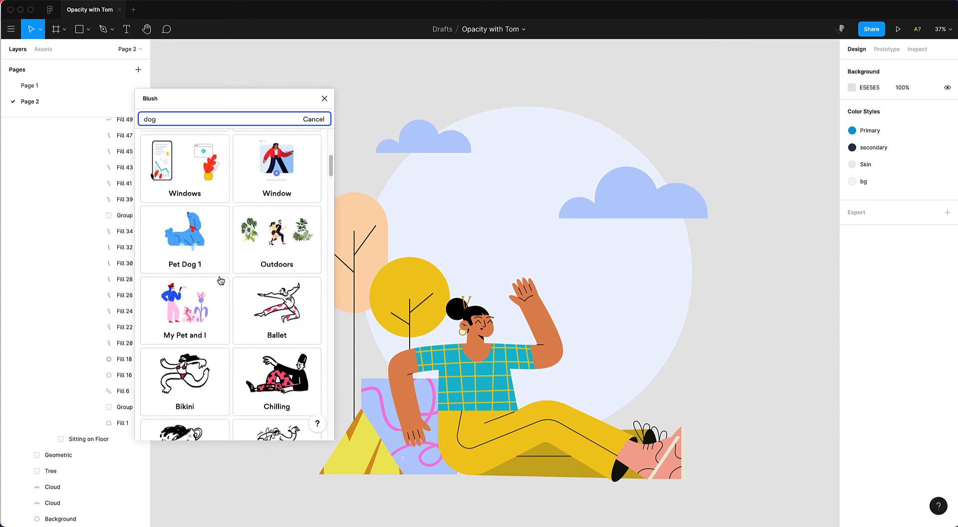
{"action": "left_click", "coordinate": [192, 209]}
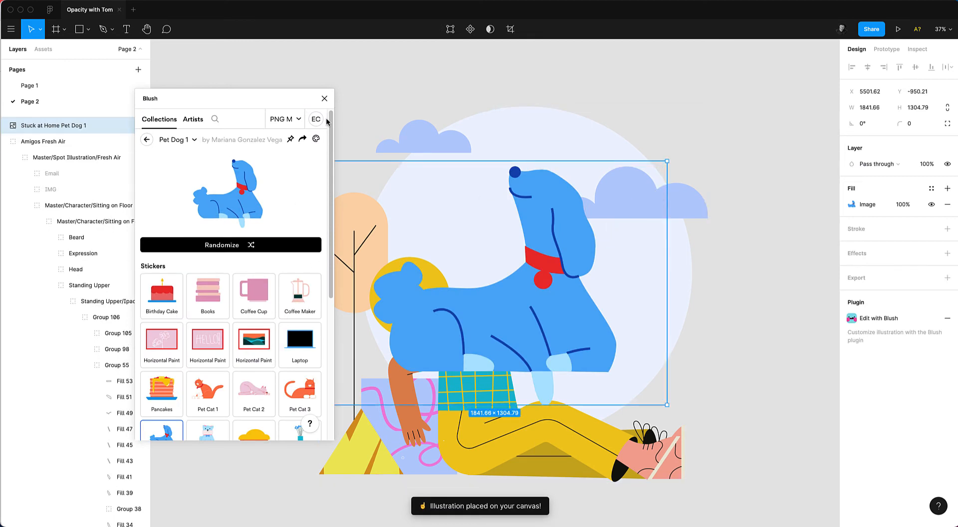
{"action": "left_click", "coordinate": [290, 123]}
{"action": "left_click", "coordinate": [282, 185]}
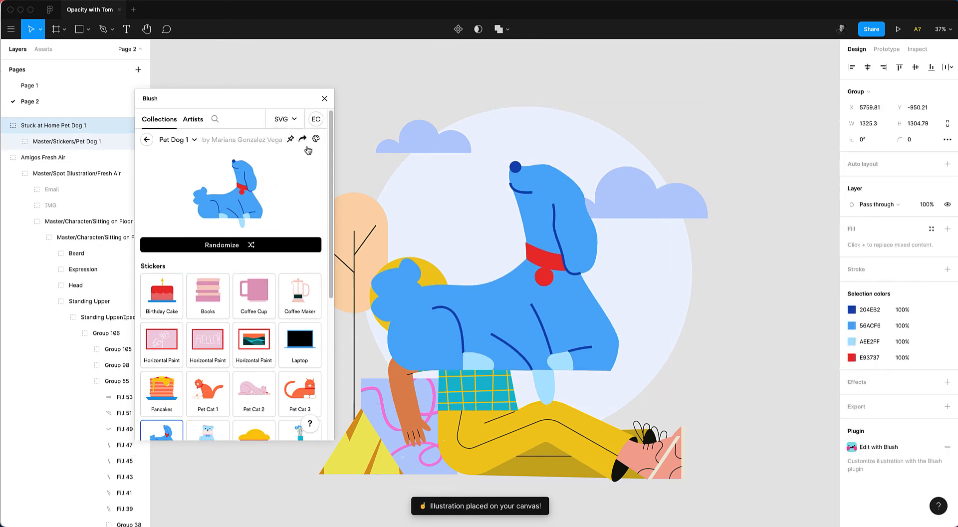
{"action": "left_click", "coordinate": [322, 100]}
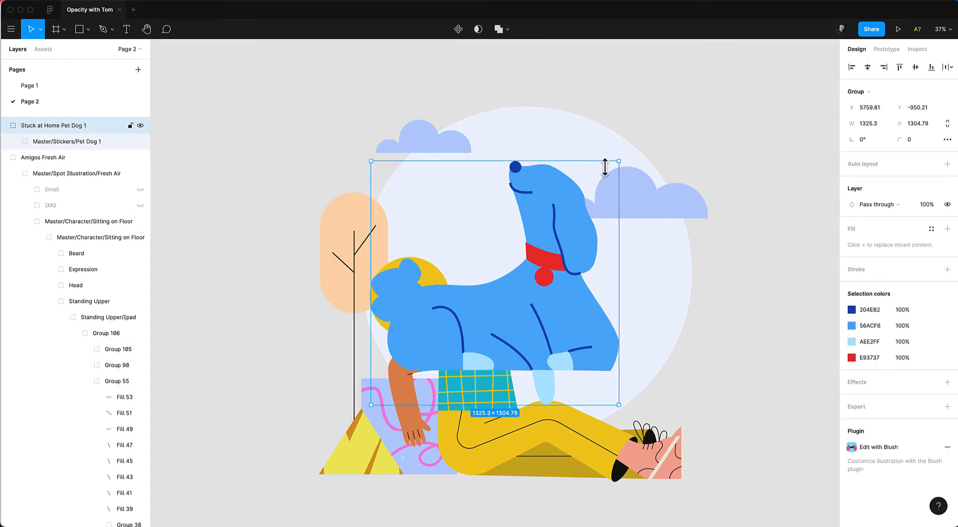
Scale the dog down to about 715 × 704 and place it at the character's lower right.
{"action": "left_click_drag", "start_coordinate": [618, 161], "coordinate": [491, 289]}
{"action": "left_click_drag", "start_coordinate": [452, 349], "coordinate": [561, 433]}
{"action": "left_click_drag", "start_coordinate": [622, 350], "coordinate": [637, 334]}
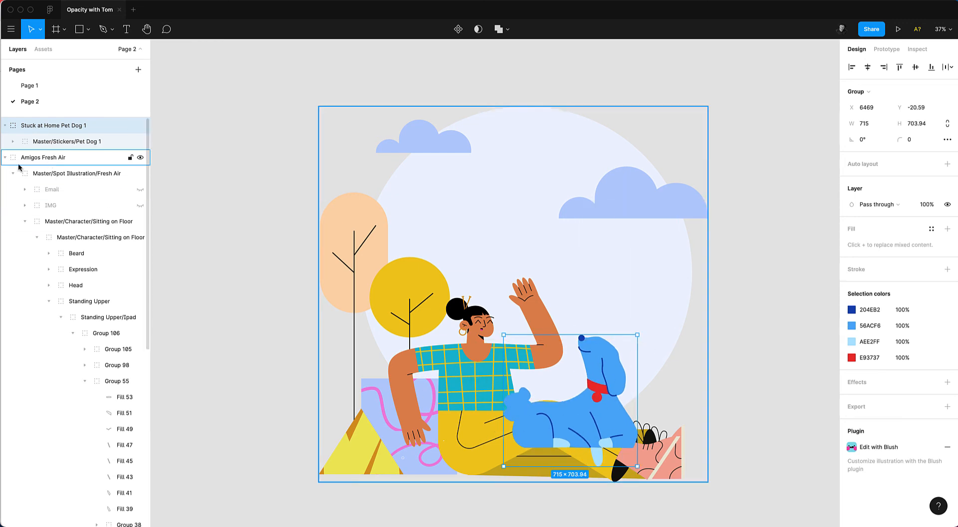
Move the dog layer into the character group, below the Sitting on Floor layer, so it sits behind the legs.
{"action": "left_click", "coordinate": [5, 126]}
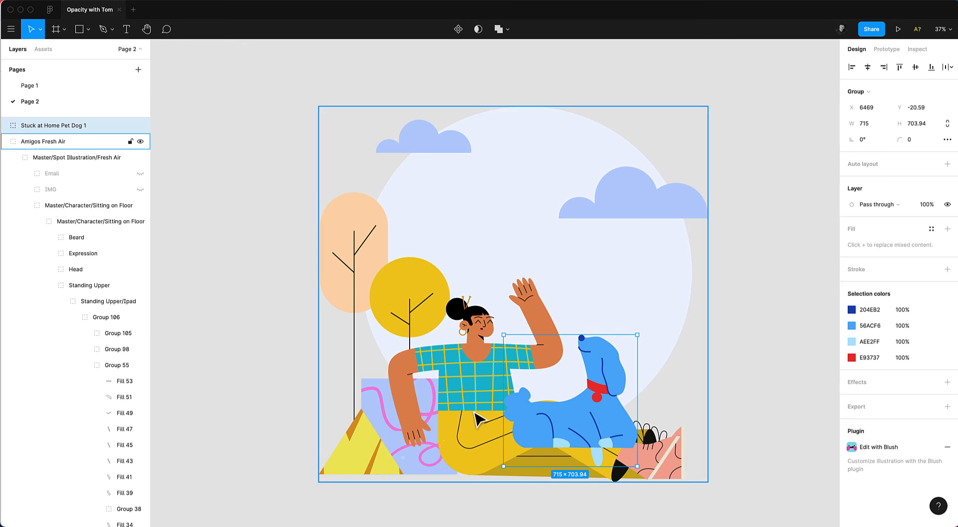
{"action": "left_click", "coordinate": [60, 302]}
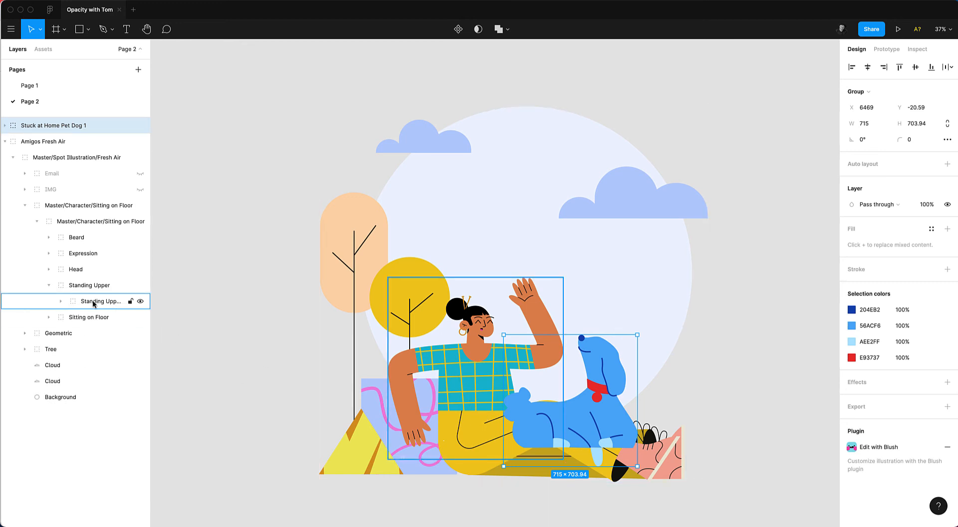
{"action": "left_click", "coordinate": [87, 317]}
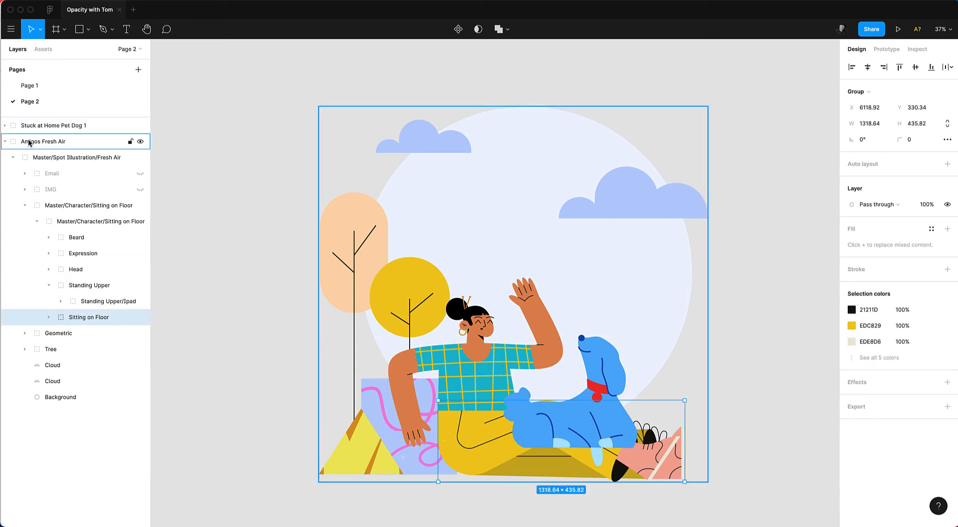
{"action": "left_click", "coordinate": [22, 126]}
{"action": "left_click_drag", "start_coordinate": [58, 292], "coordinate": [61, 312]}
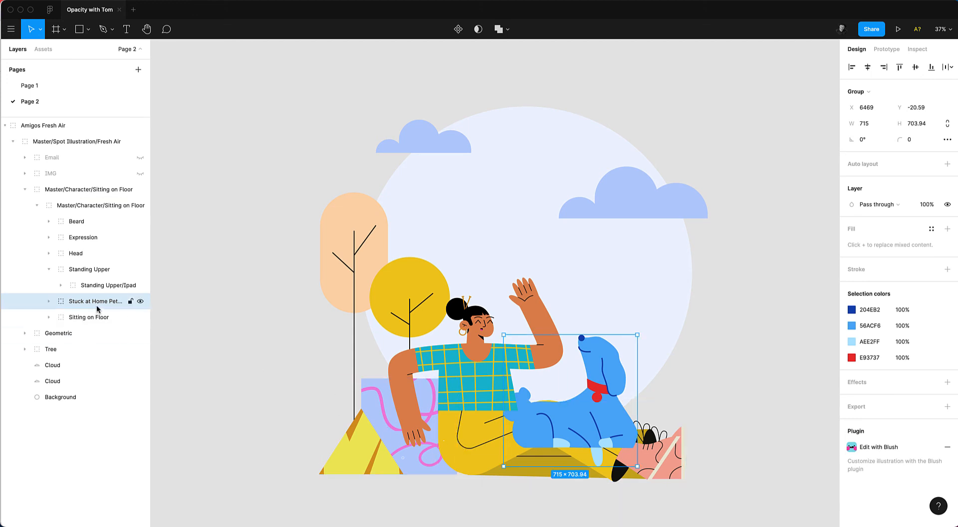
{"action": "left_click_drag", "start_coordinate": [98, 313], "coordinate": [90, 323]}
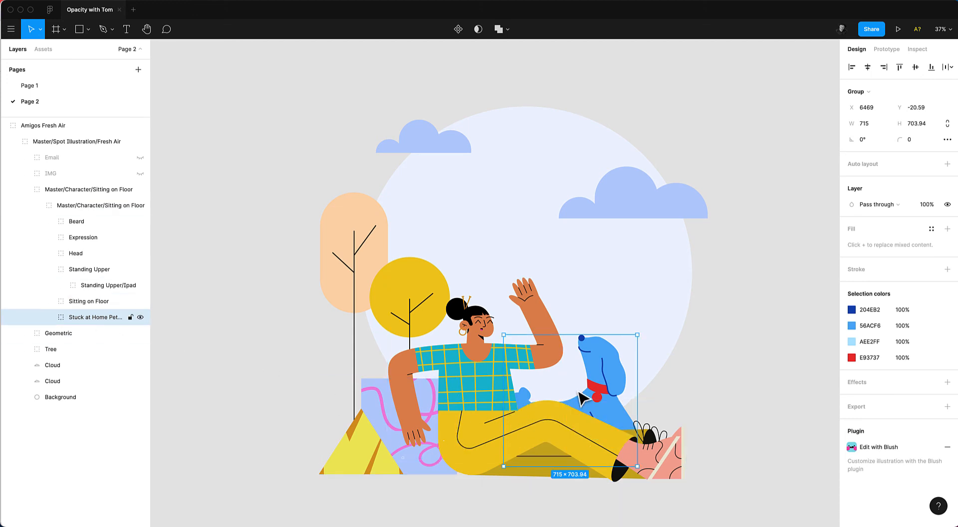
Enlarge the dog to about 797 × 785 and reposition it peeking out behind the character's legs.
{"action": "left_click_drag", "start_coordinate": [594, 395], "coordinate": [595, 408]}
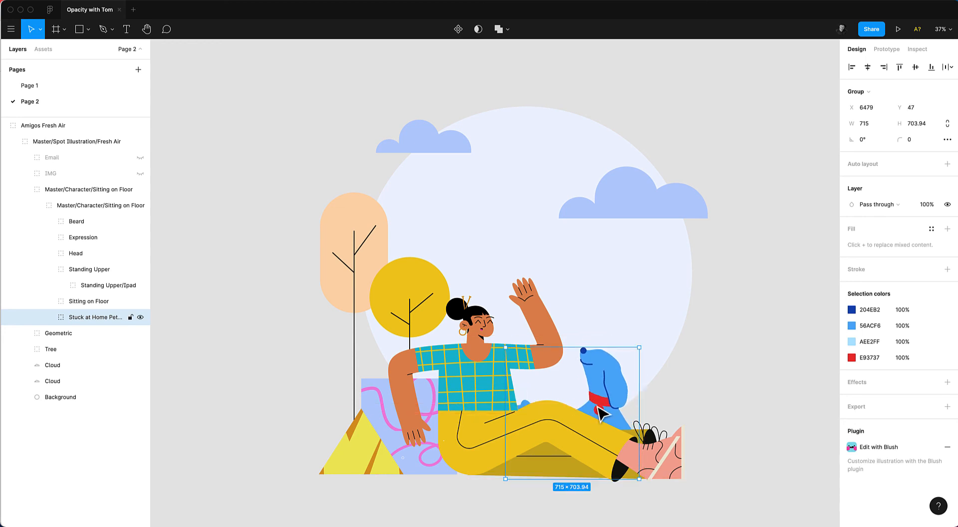
{"action": "left_click_drag", "start_coordinate": [640, 348], "coordinate": [654, 333]}
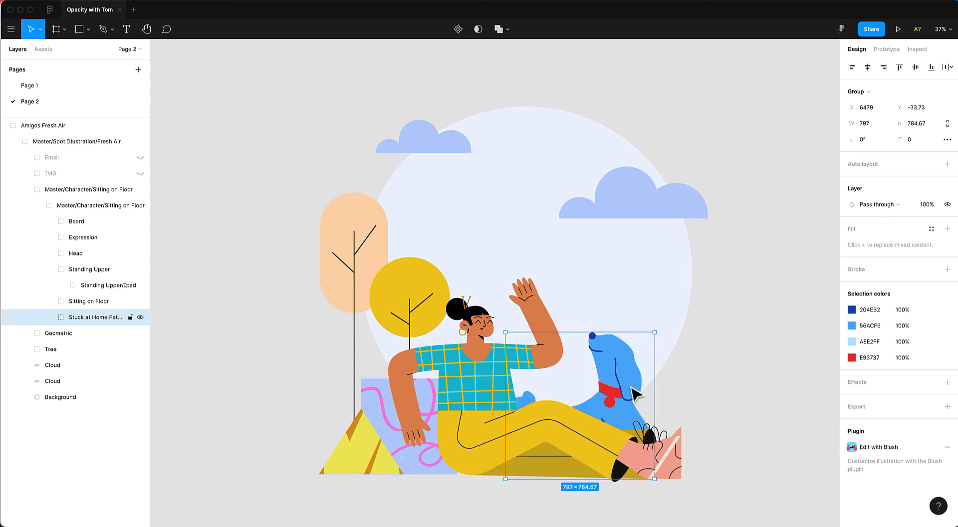
{"action": "left_click_drag", "start_coordinate": [631, 393], "coordinate": [651, 388]}
{"action": "left_click_drag", "start_coordinate": [670, 320], "coordinate": [659, 333]}
{"action": "left_click_drag", "start_coordinate": [618, 407], "coordinate": [630, 408]}
{"action": "left_click", "coordinate": [737, 397]}
{"action": "left_click_drag", "start_coordinate": [586, 351], "coordinate": [607, 351]}
{"action": "left_click", "coordinate": [778, 381]}
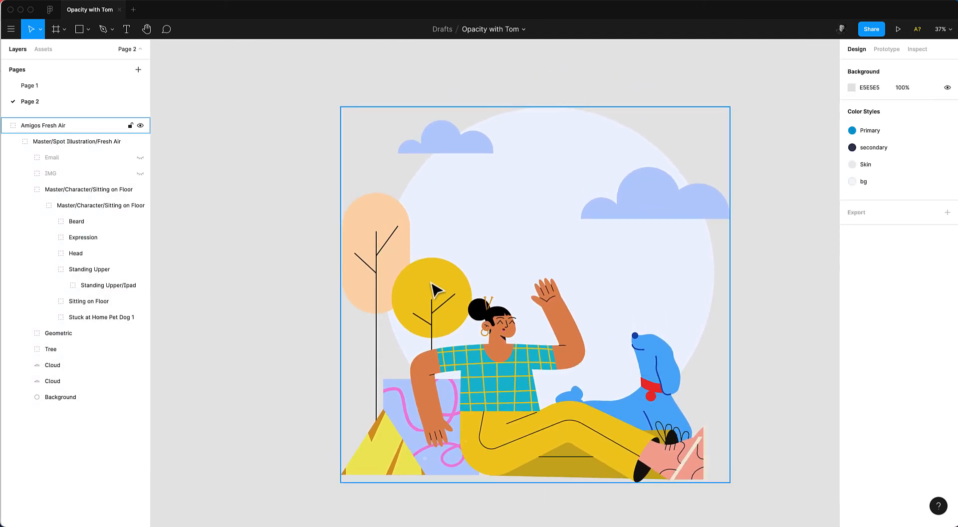
Select the Tree group and set its opacity to 60%.
{"action": "left_click", "coordinate": [374, 263]}
{"action": "left_click", "coordinate": [374, 263]}
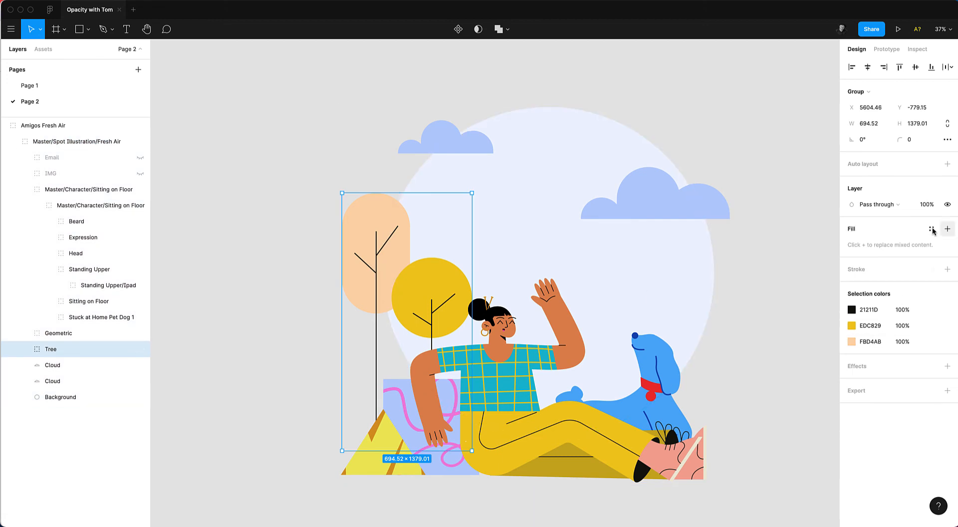
{"action": "key", "text": "shift+Down"}
{"action": "key", "text": "shift+Down"}
{"action": "key", "text": "shift+Down"}
{"action": "key", "text": "shift+Down"}
{"action": "key", "text": "shift+Down"}
{"action": "key", "text": "shift+Down"}
{"action": "key", "text": "shift+Down"}
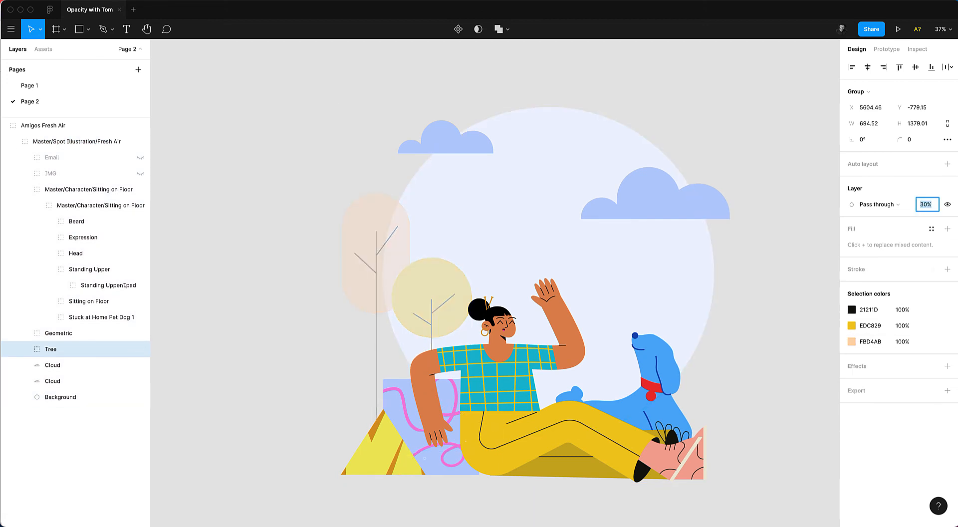
{"action": "key", "text": "shift+Up"}
{"action": "key", "text": "shift+Up"}
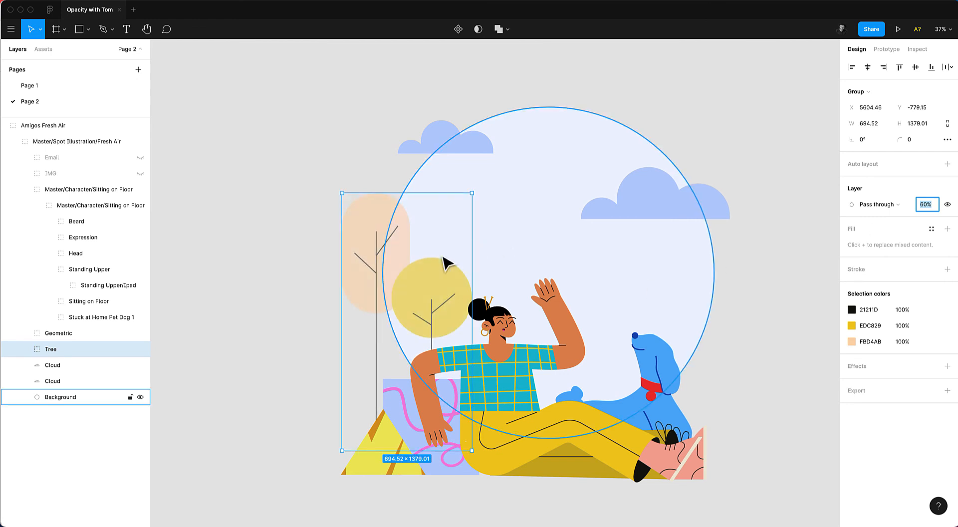
Duplicate the tree, flip it horizontally, scale it to about 592 × 1175 and place it behind the dog.
{"action": "key", "text": "super+d"}
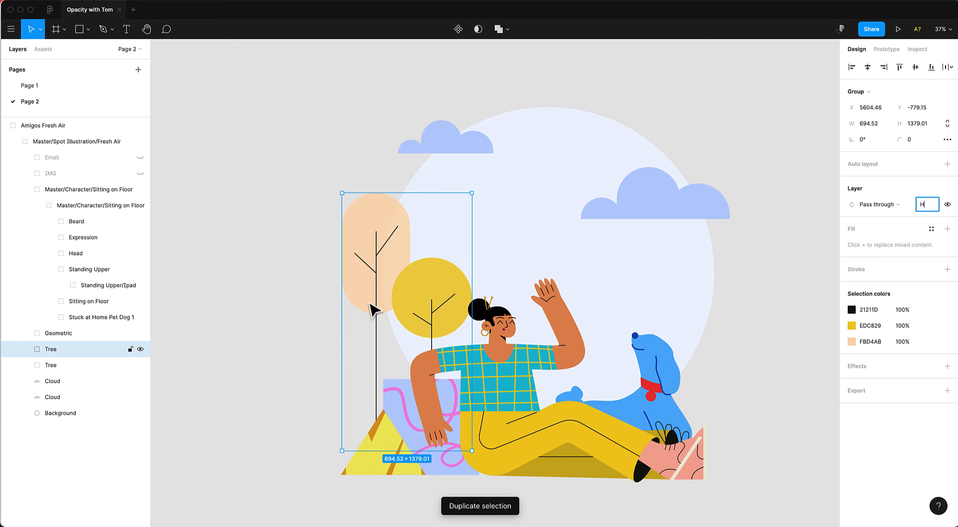
{"action": "left_click_drag", "start_coordinate": [369, 303], "coordinate": [629, 356]}
{"action": "key", "text": "shift+h"}
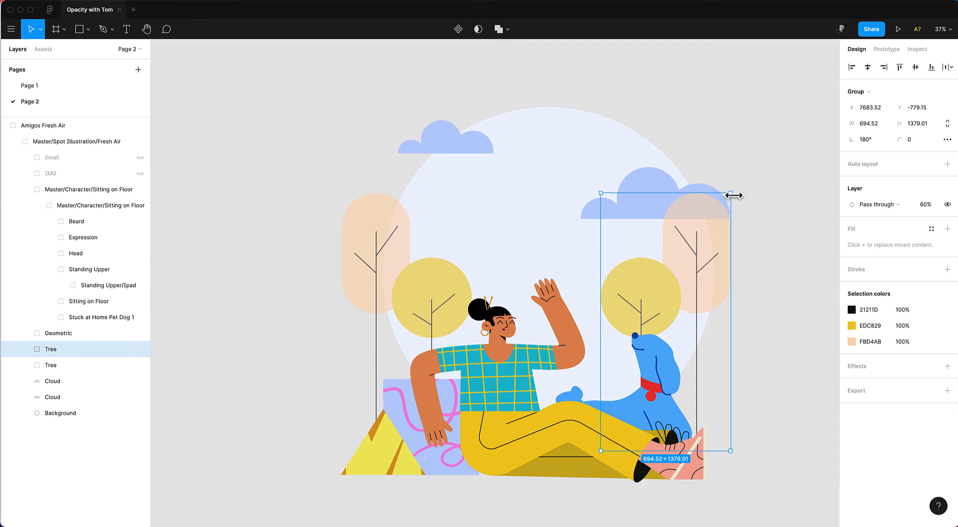
{"action": "left_click_drag", "start_coordinate": [729, 195], "coordinate": [711, 231]}
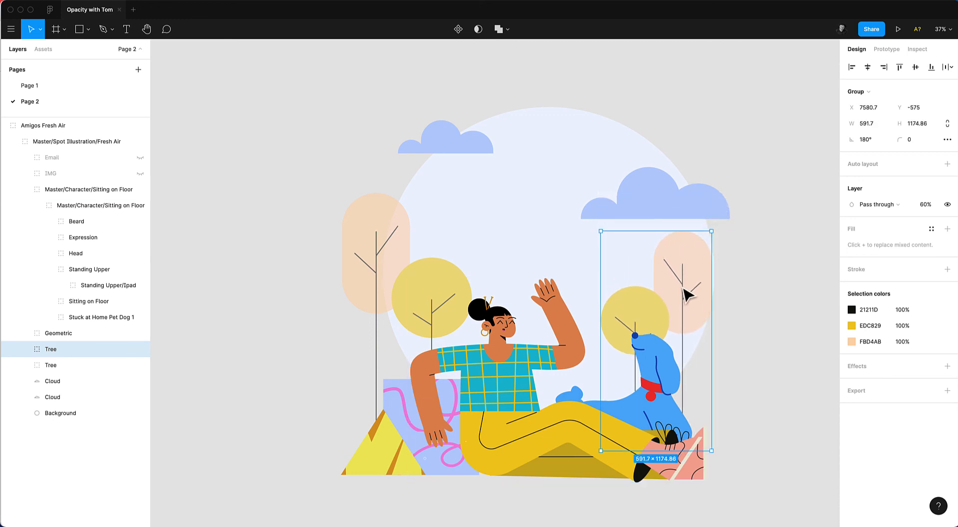
{"action": "left_click_drag", "start_coordinate": [682, 288], "coordinate": [687, 296]}
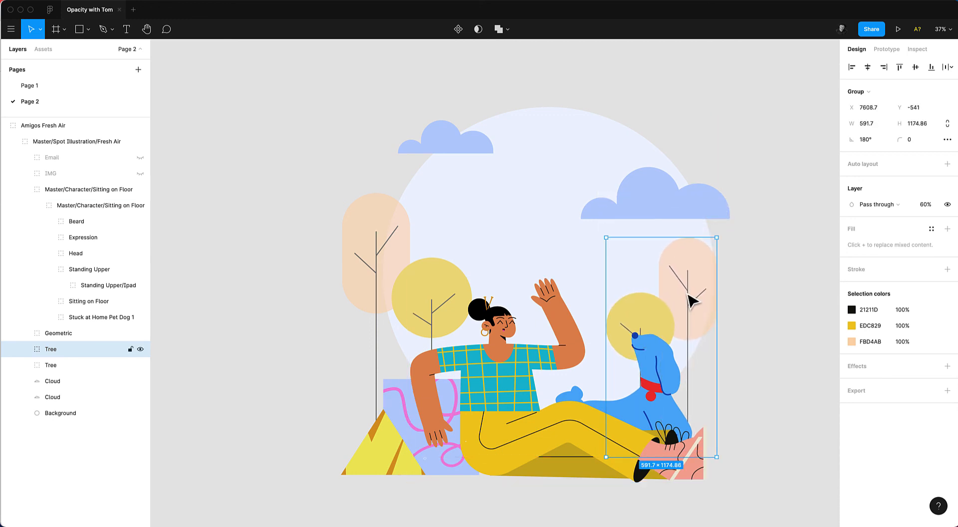
{"action": "left_click", "coordinate": [823, 354]}
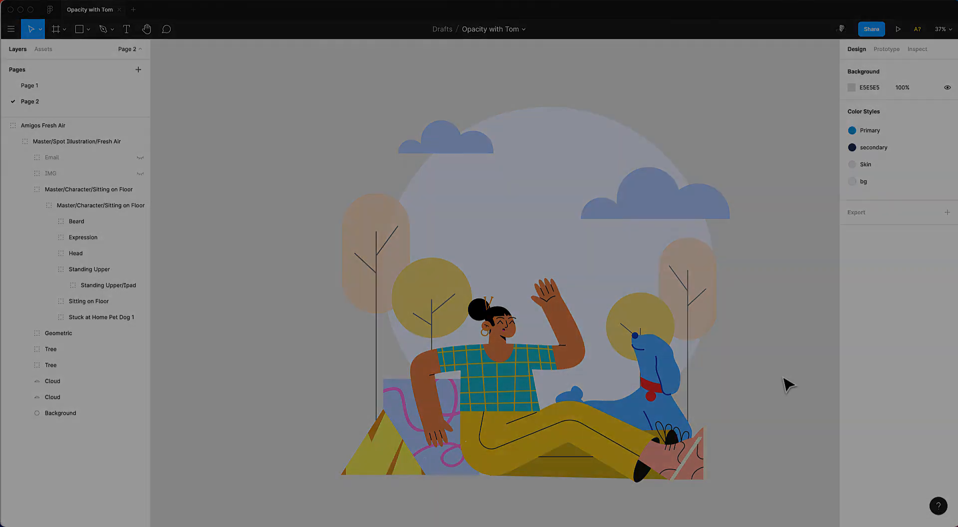